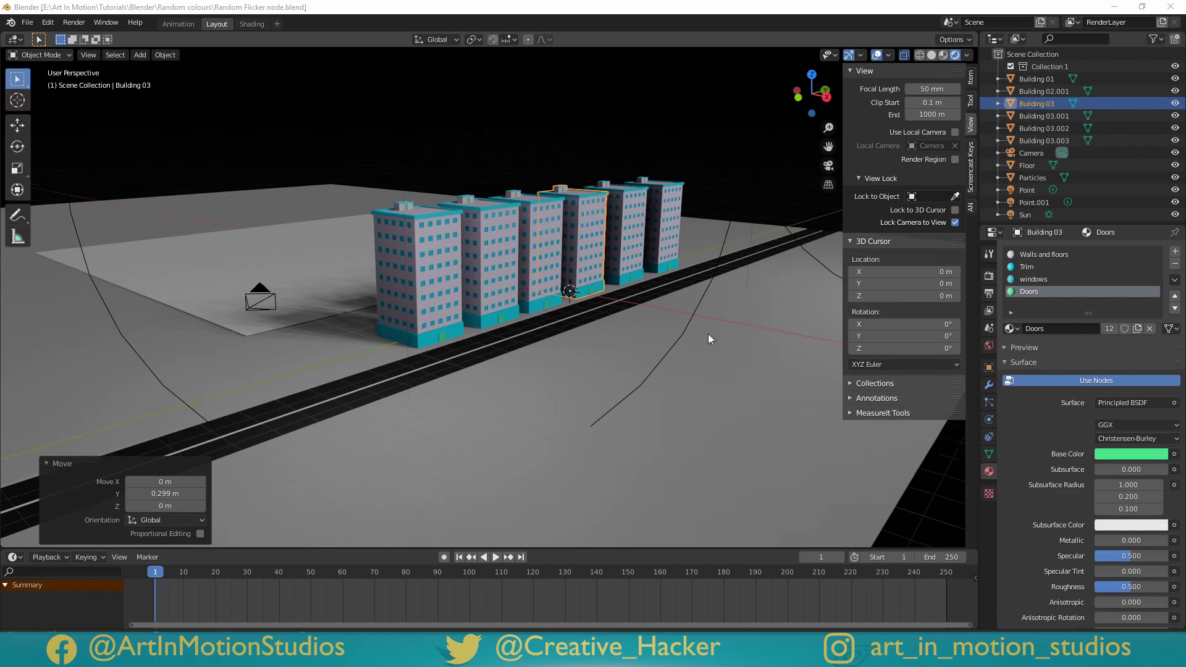
Split the 3D viewport into two areas and turn the new area into a Shader Editor
middle_drag(708, 334, 618, 342)
scroll(463, 373, up, 5)
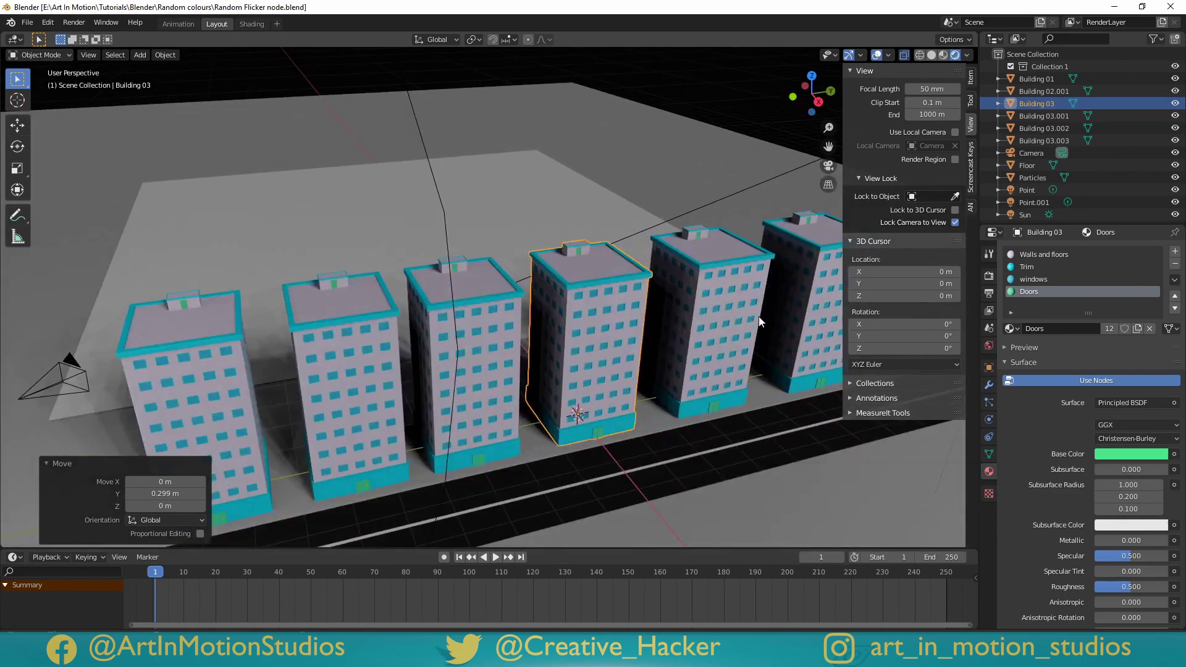
scroll(679, 337, down, 5)
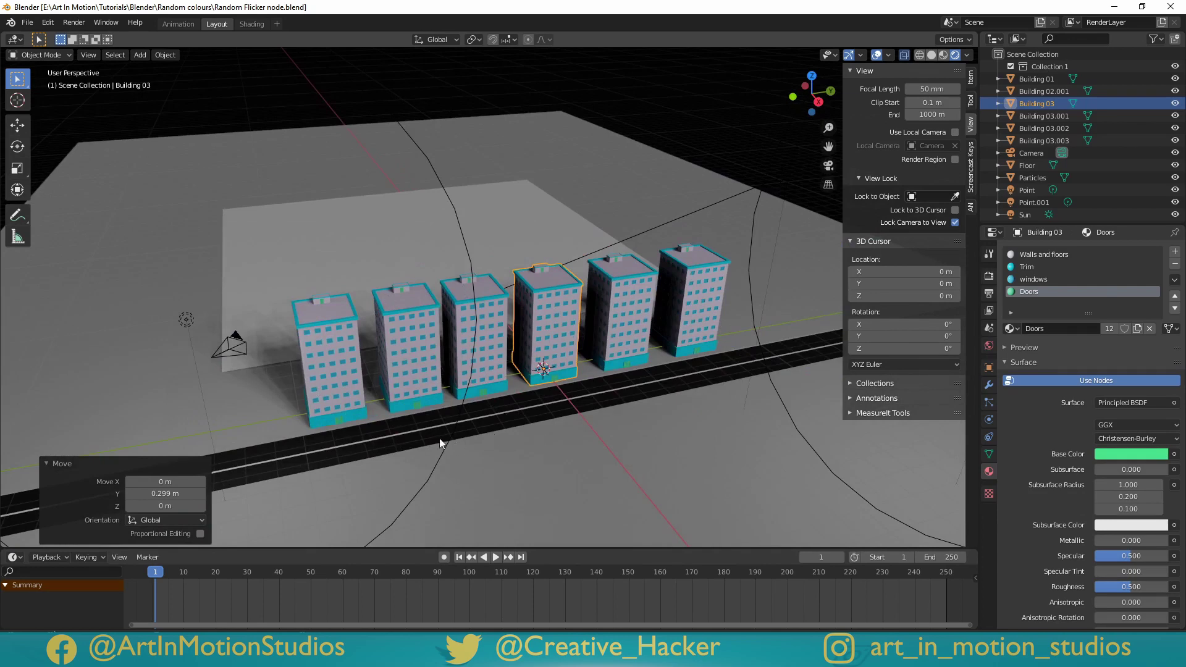
middle_drag(490, 351, 498, 226)
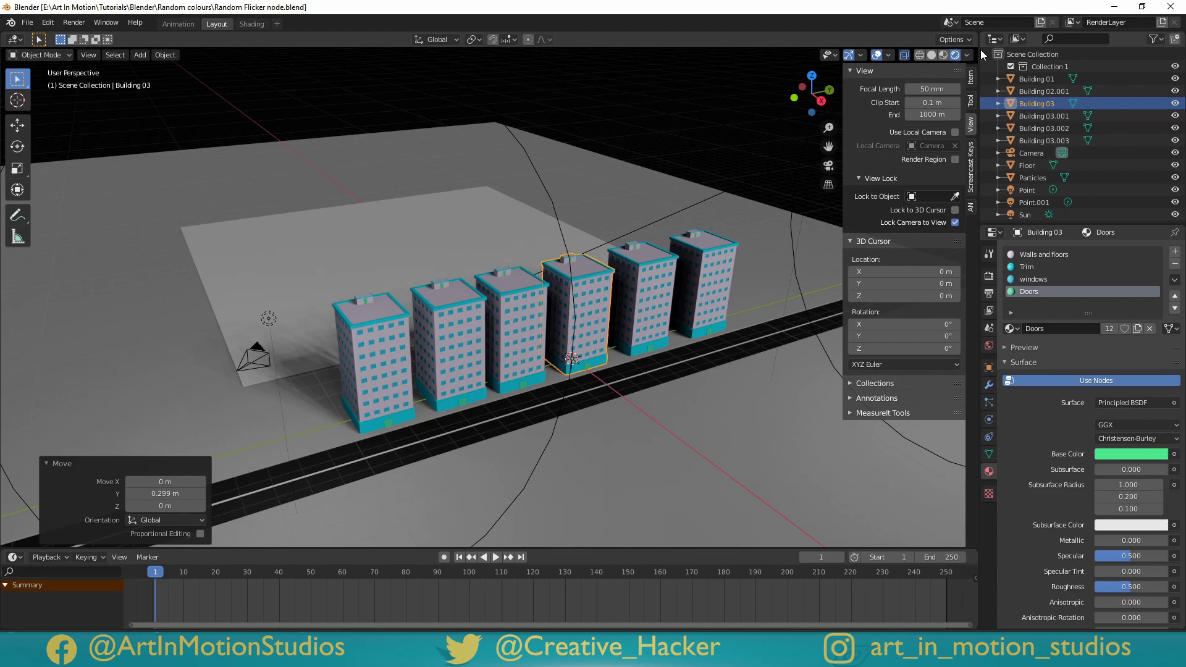
drag(973, 36, 896, 317)
click(14, 40)
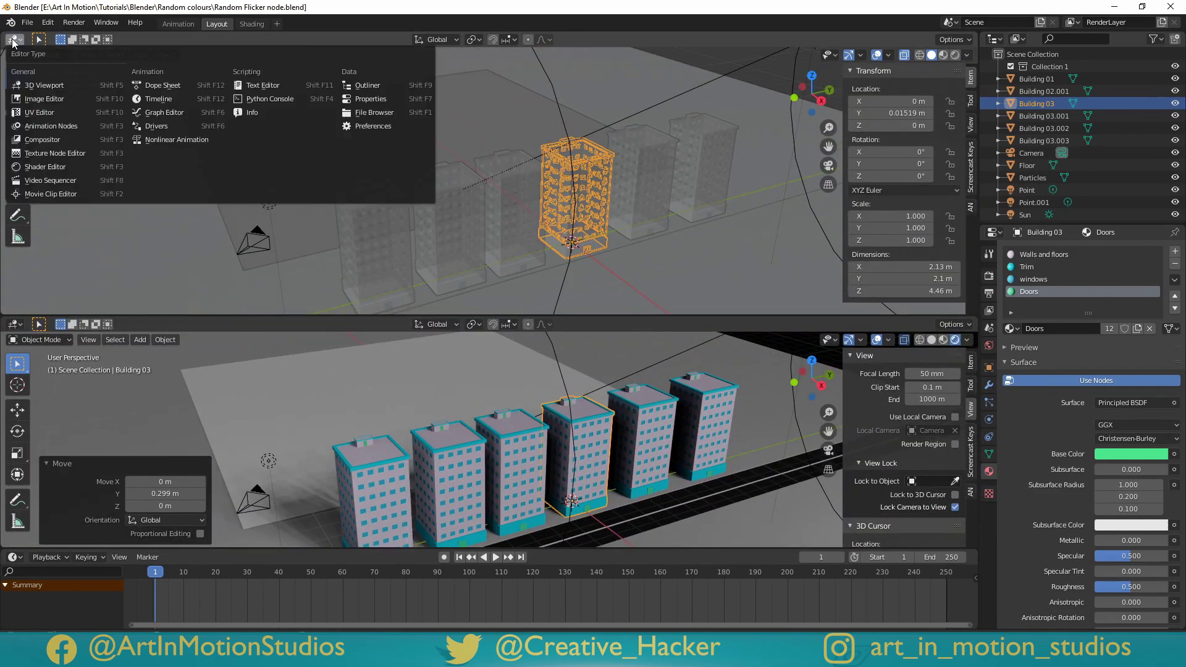
click(51, 166)
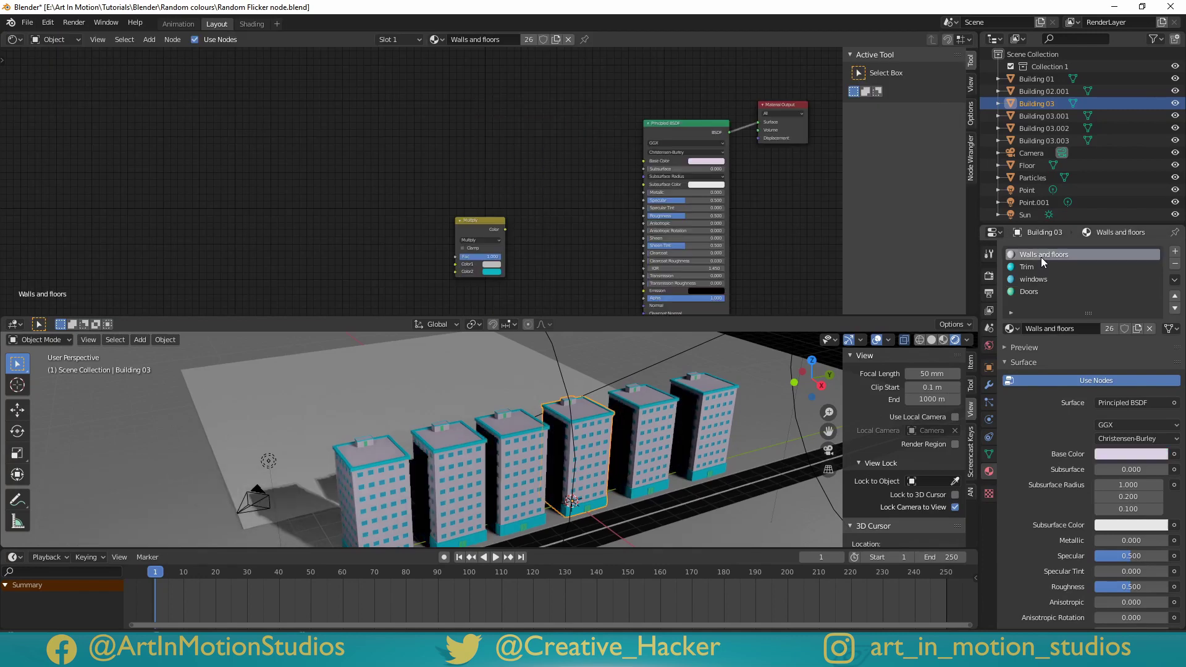
Examine the node setups of the building's Walls and floors, Trim, windows and Doors materials
click(1039, 256)
click(1031, 269)
click(1028, 281)
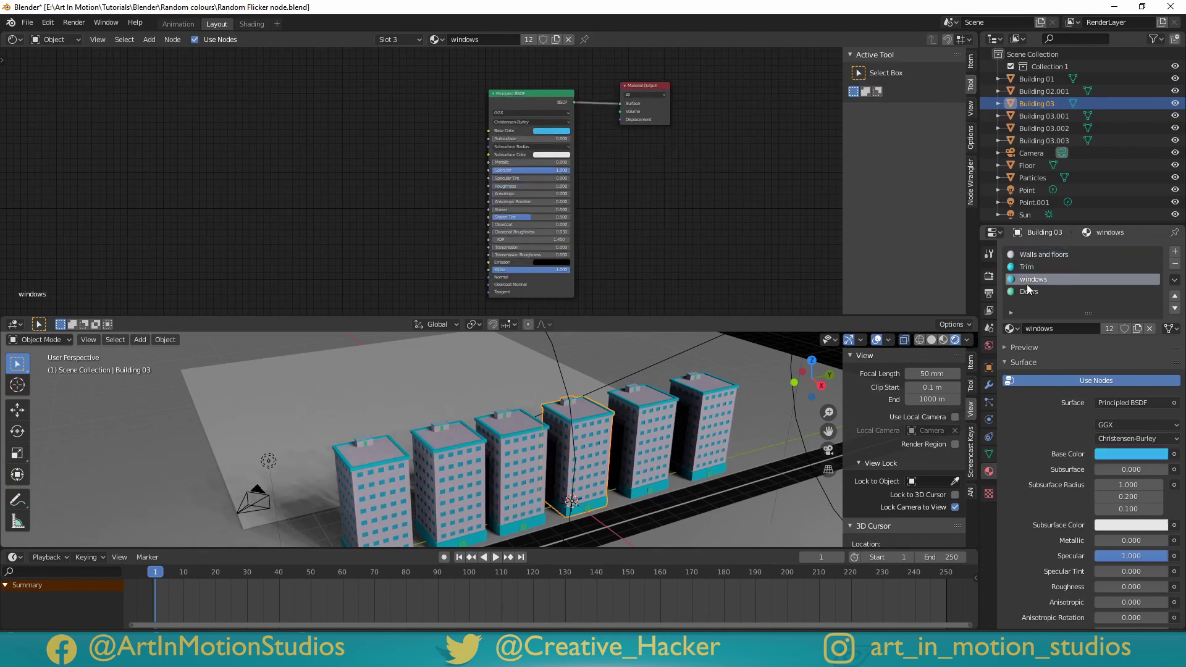
click(1026, 291)
click(1029, 257)
click(1024, 268)
click(1028, 251)
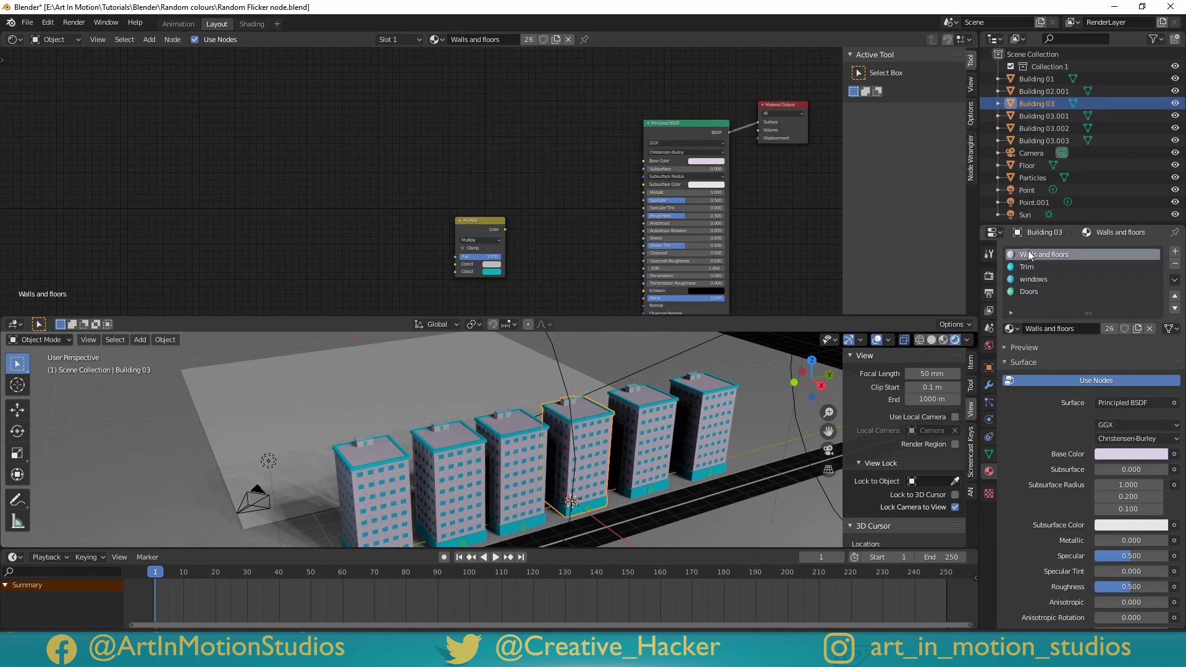
click(1029, 266)
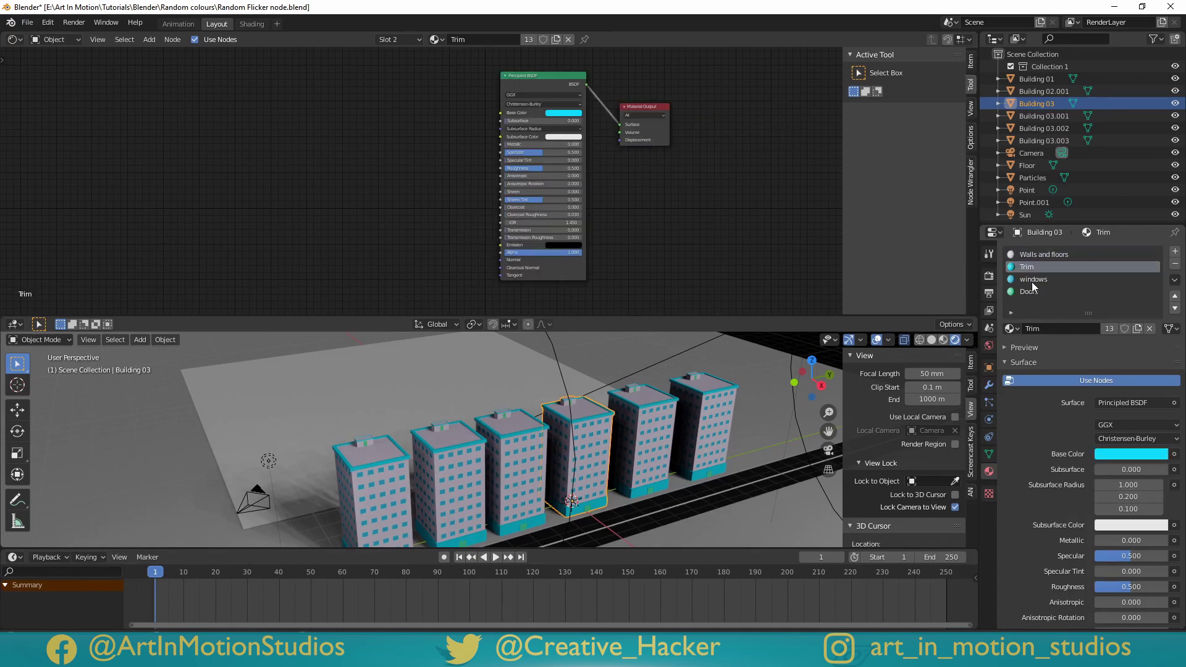
click(1031, 281)
click(1028, 292)
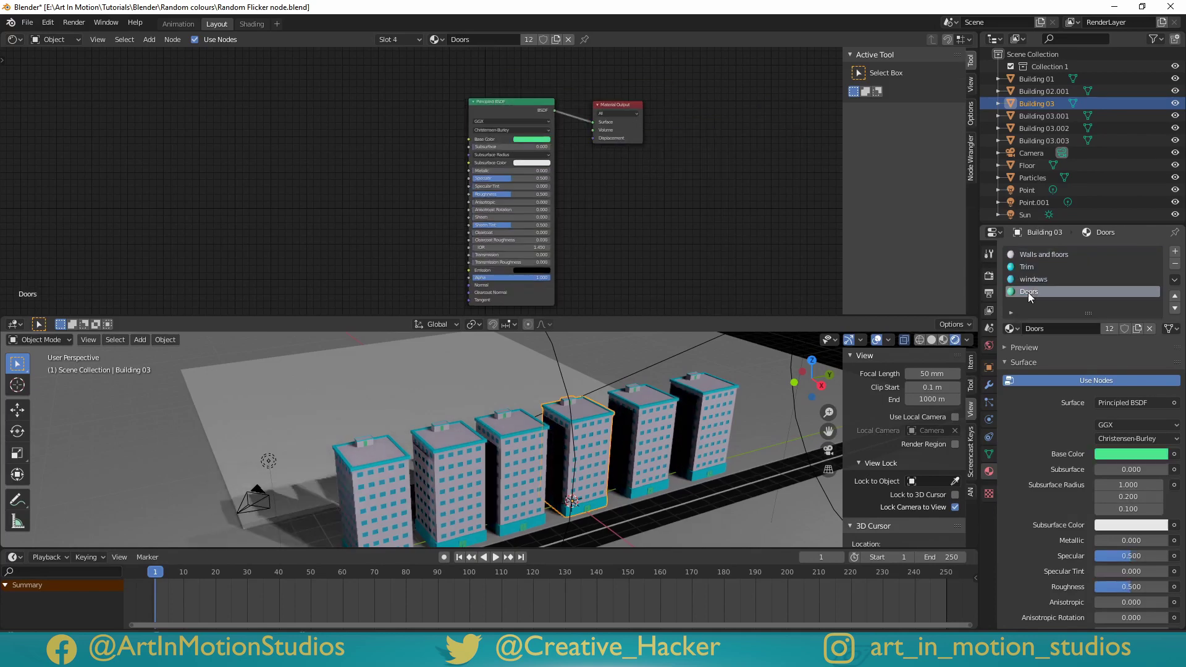
click(1031, 282)
Add an Object Info node to the Walls and floors material and link its Random output to the Principled BSDF's Base Color
click(1038, 257)
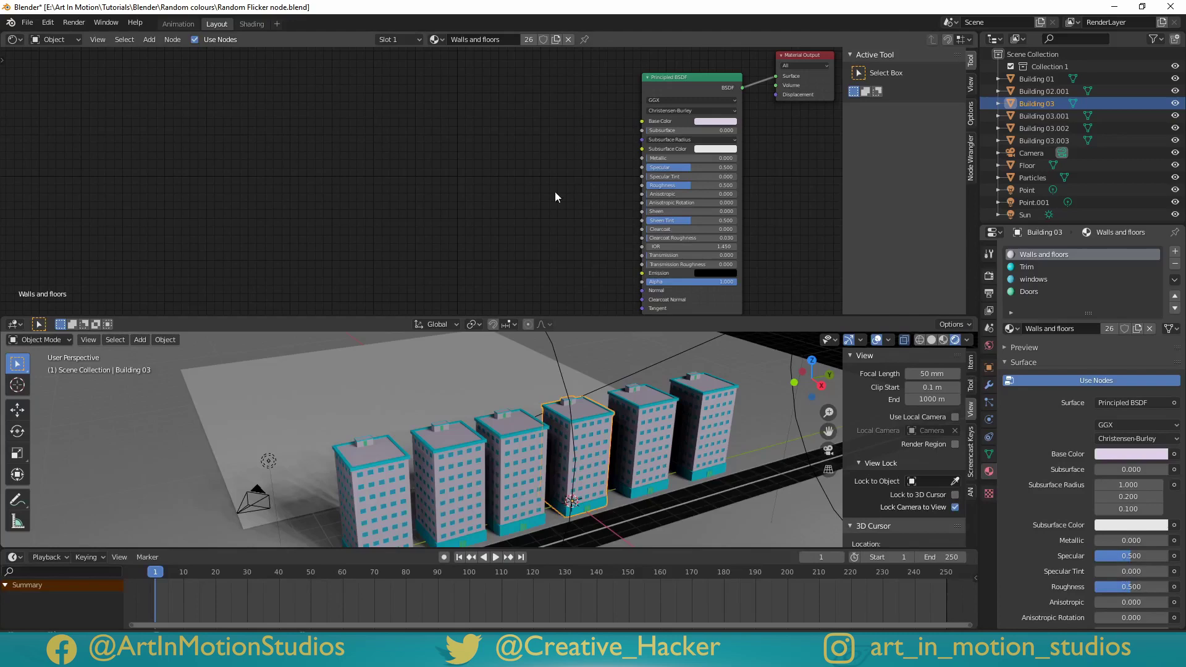
scroll(539, 179, up, 2)
middle_drag(602, 166, 547, 235)
key(shift+a)
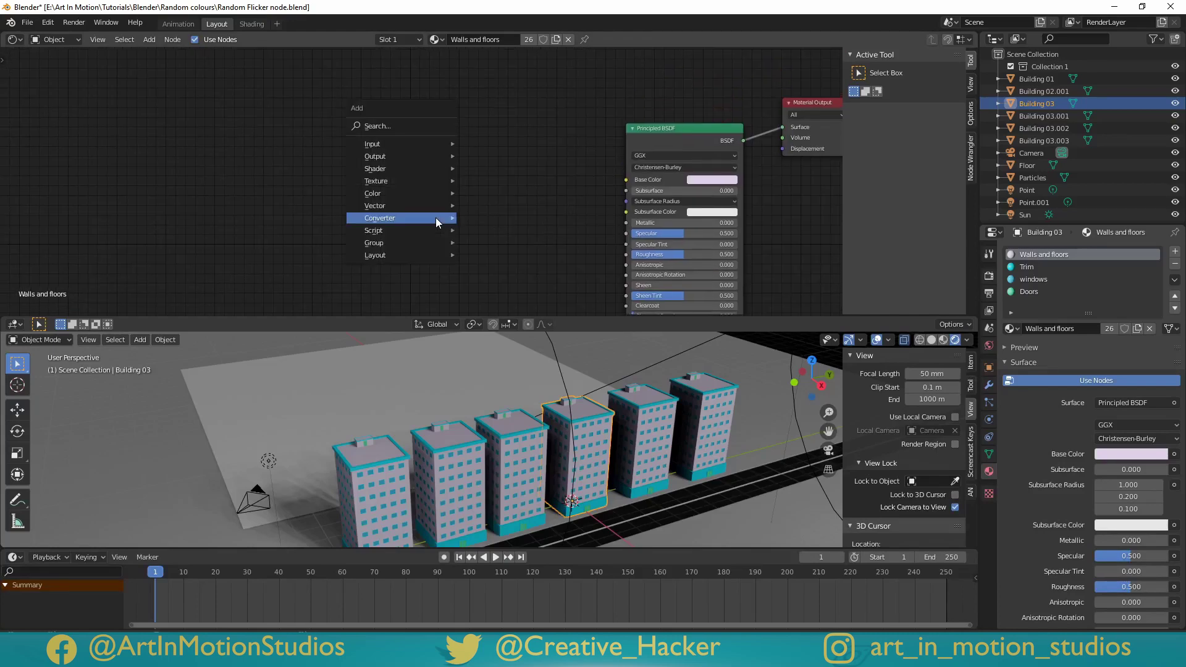
mouse_move(399, 146)
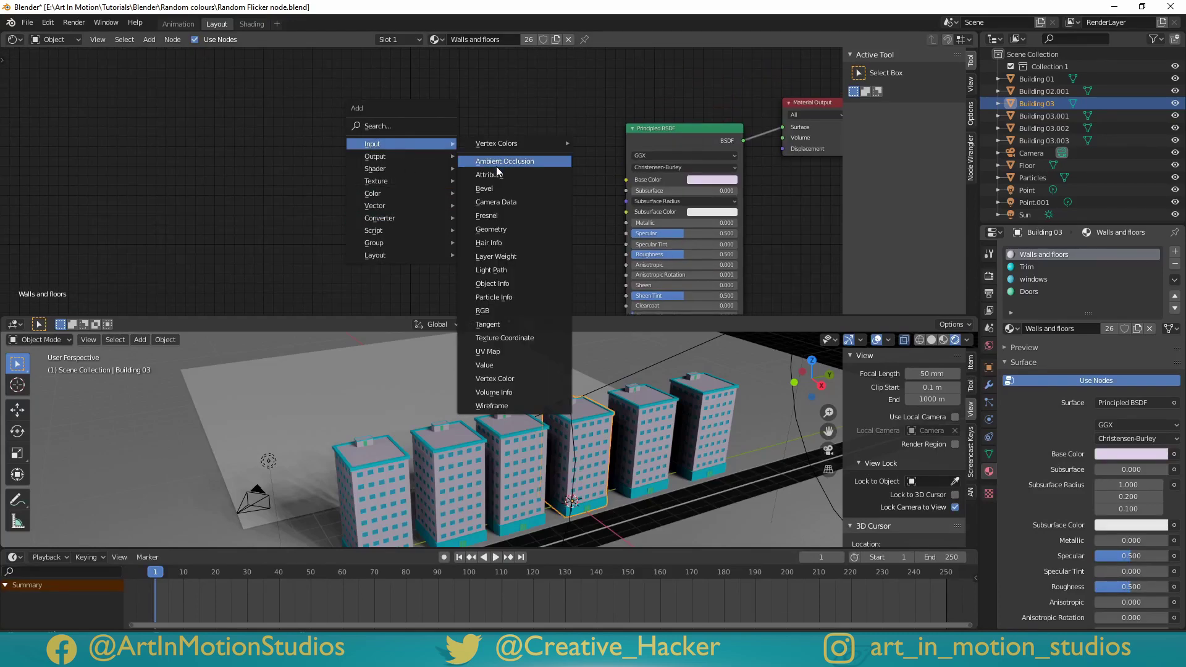
click(500, 284)
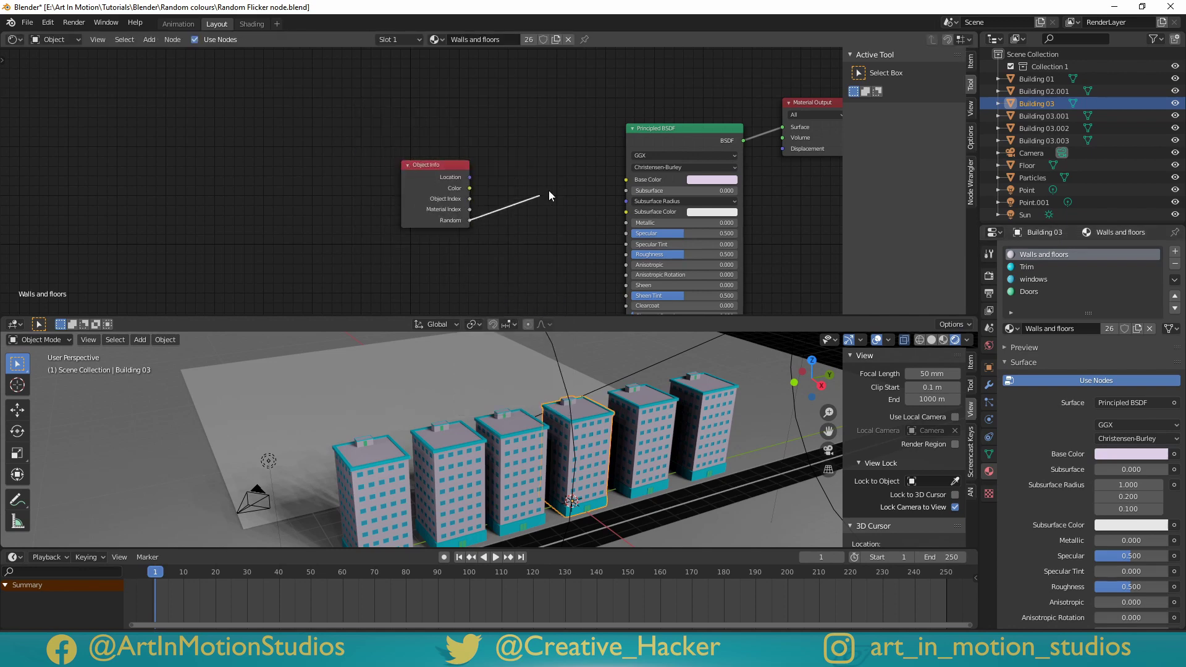
drag(541, 194, 627, 184)
middle_drag(603, 450, 540, 447)
drag(456, 208, 403, 195)
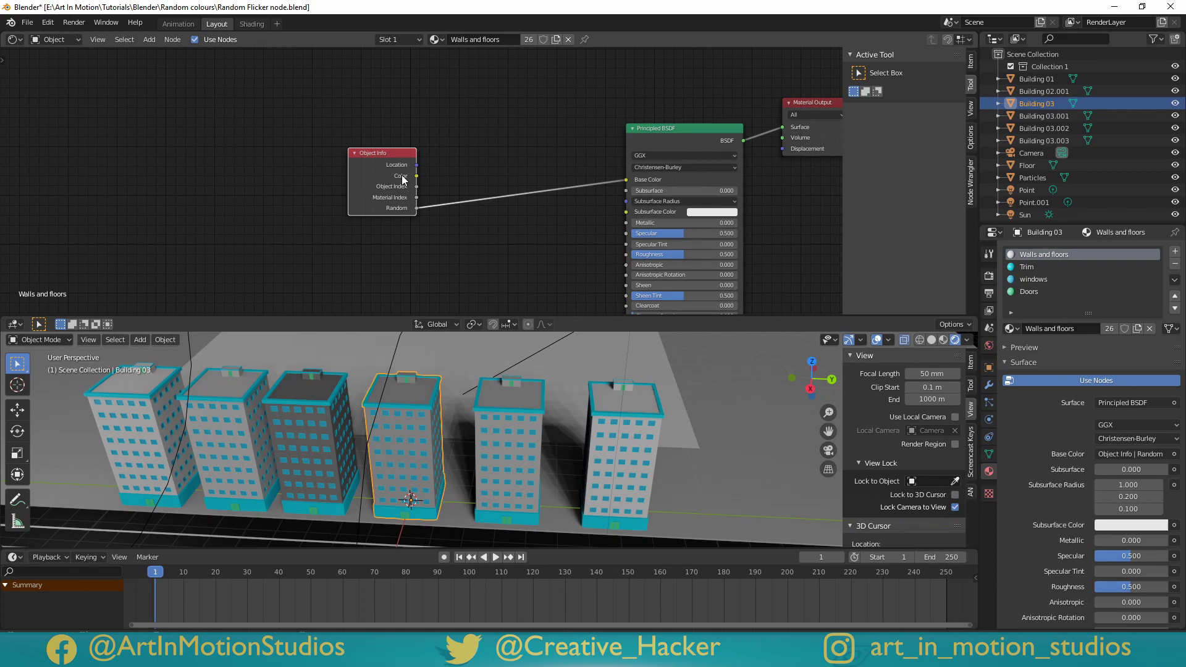
drag(404, 176, 351, 161)
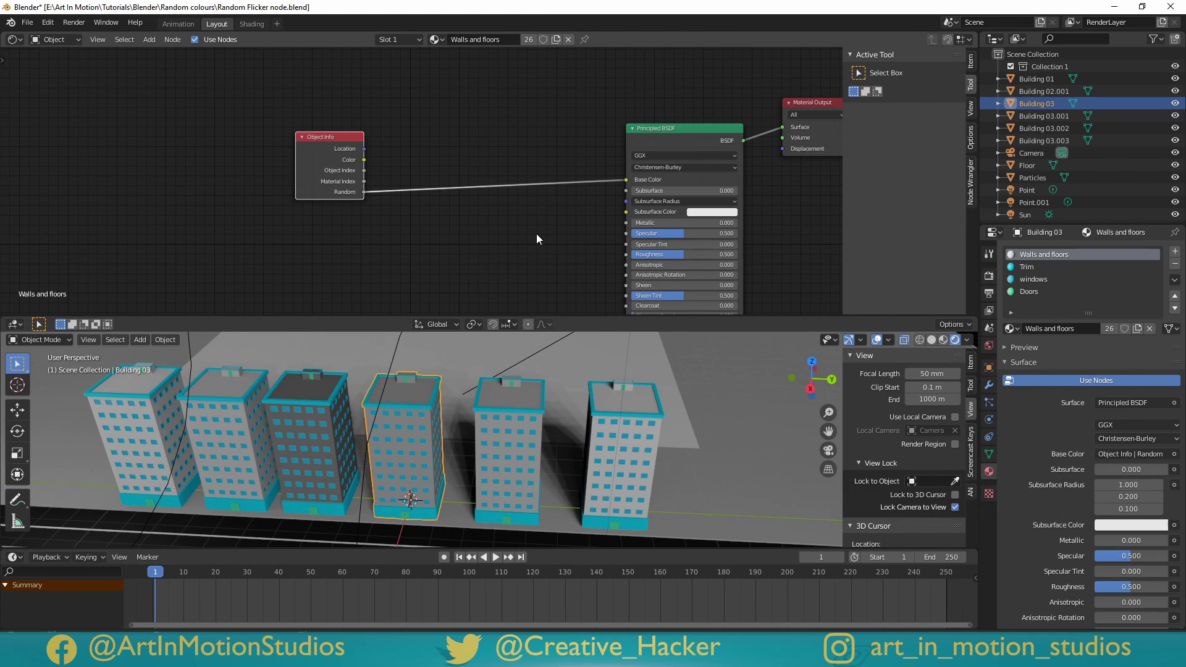
Insert a MixRGB node between the Object Info and Principled BSDF nodes and set its blend mode to Multiply
key(shift+a)
mouse_move(504, 283)
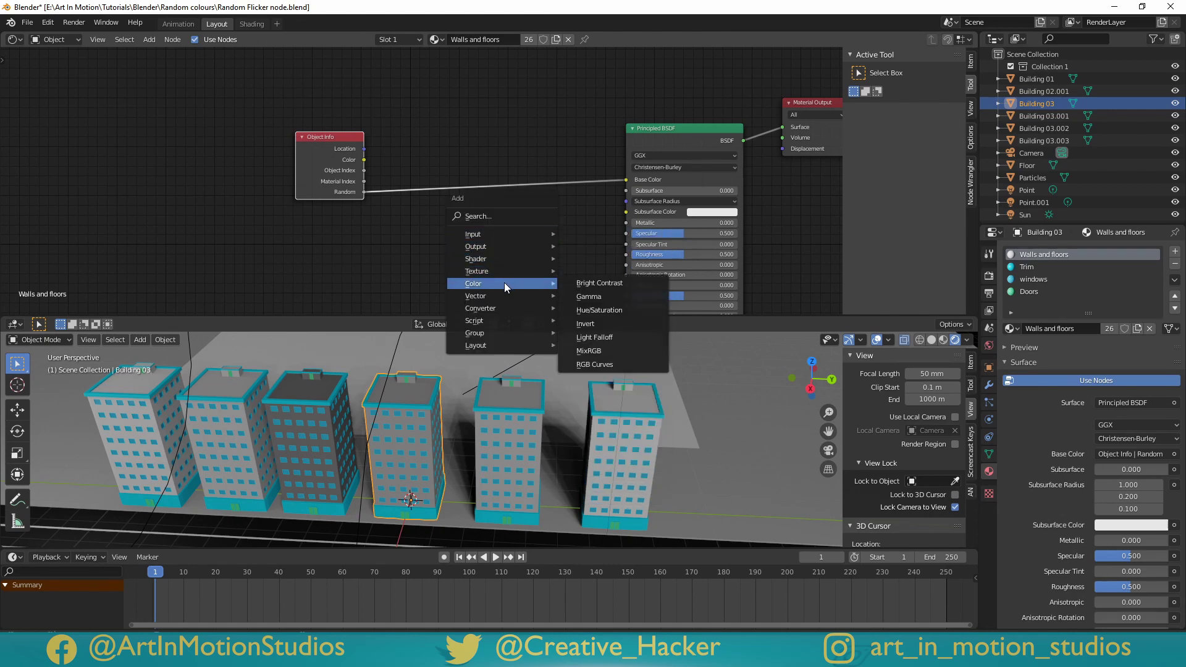
click(588, 350)
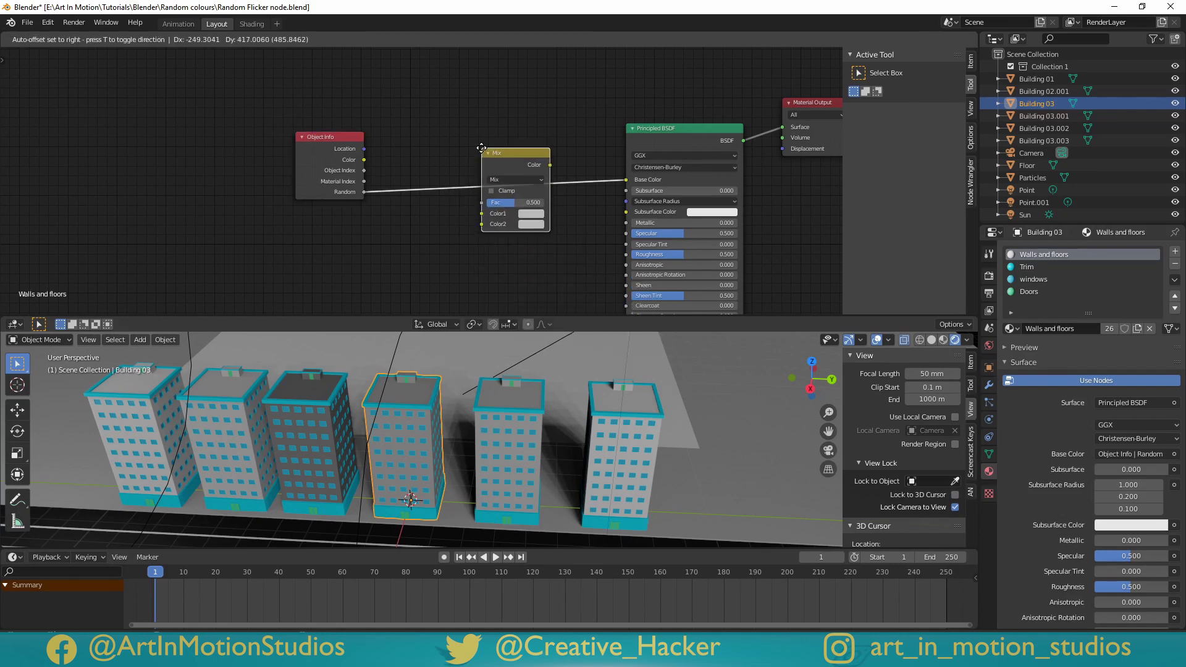
click(481, 148)
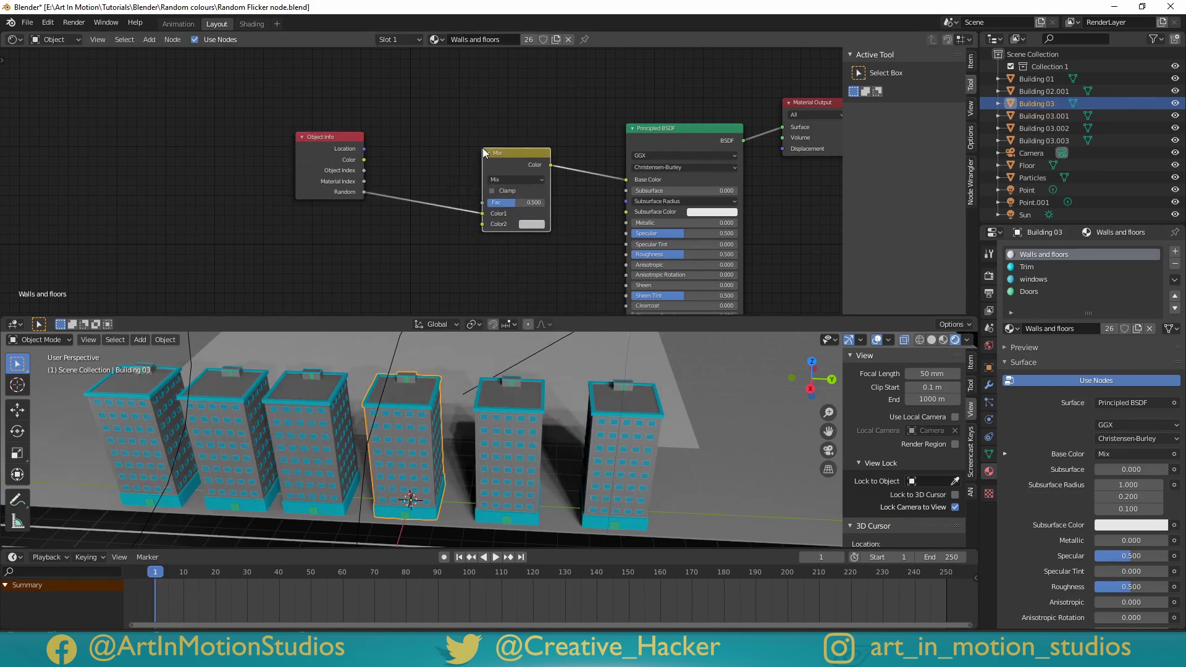
click(513, 179)
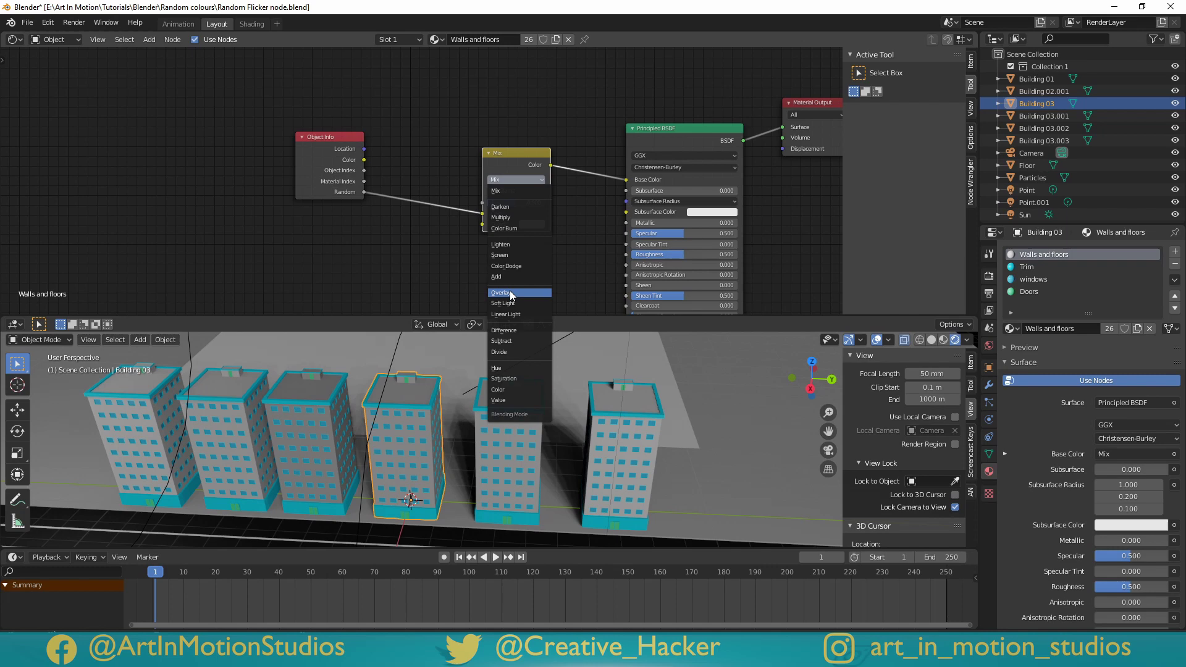
click(510, 219)
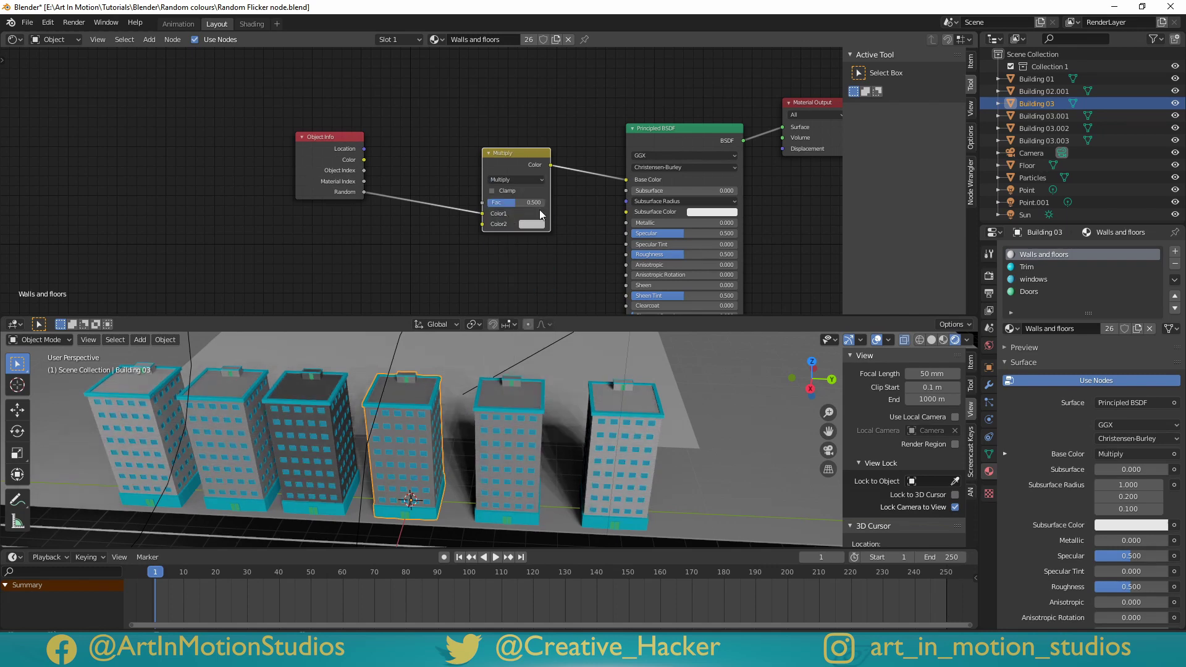
Set the Multiply node's factor to 1.000 and try orange-red and green as its Color2
click(531, 224)
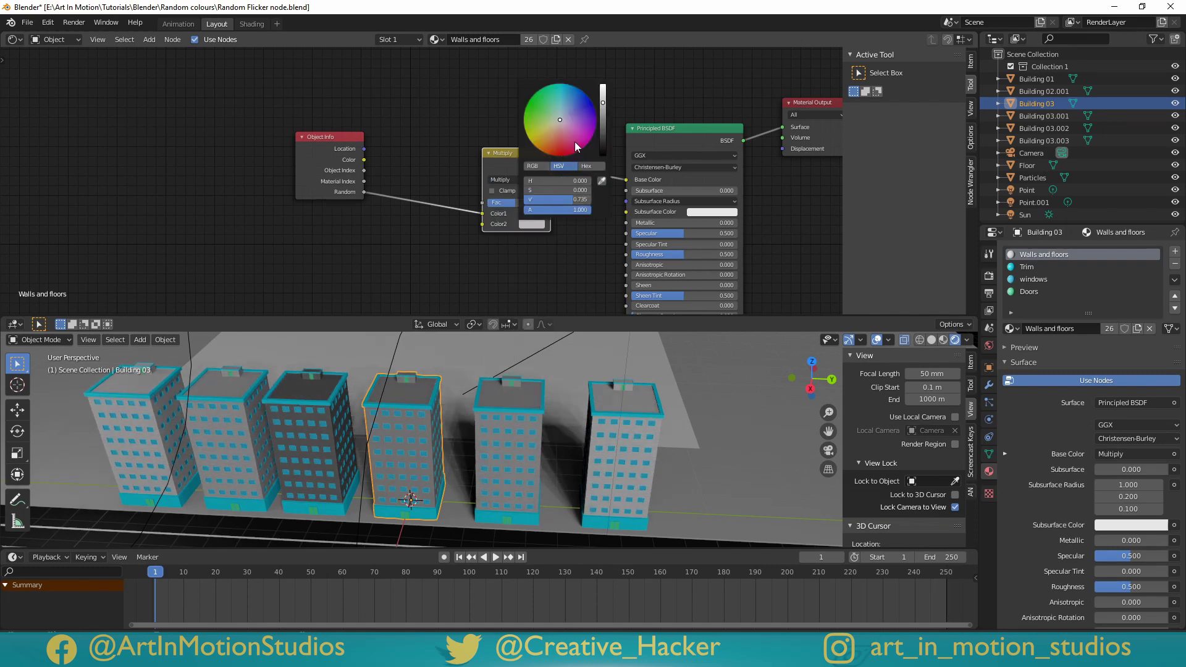
drag(561, 117, 560, 155)
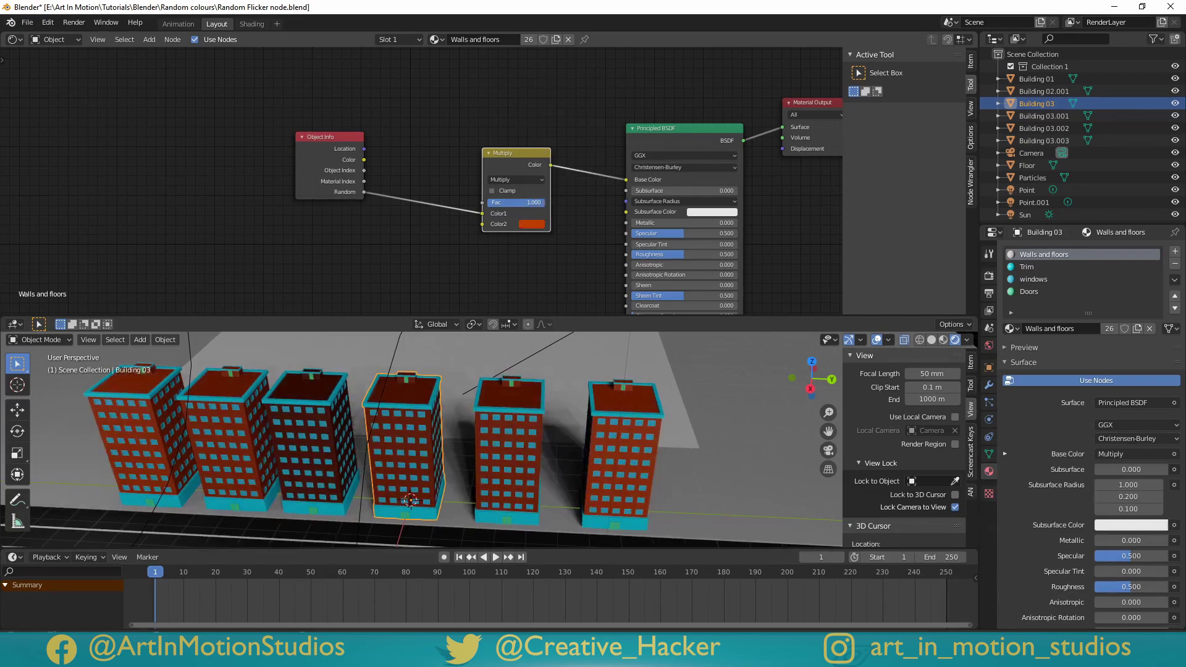
middle_drag(531, 380, 468, 383)
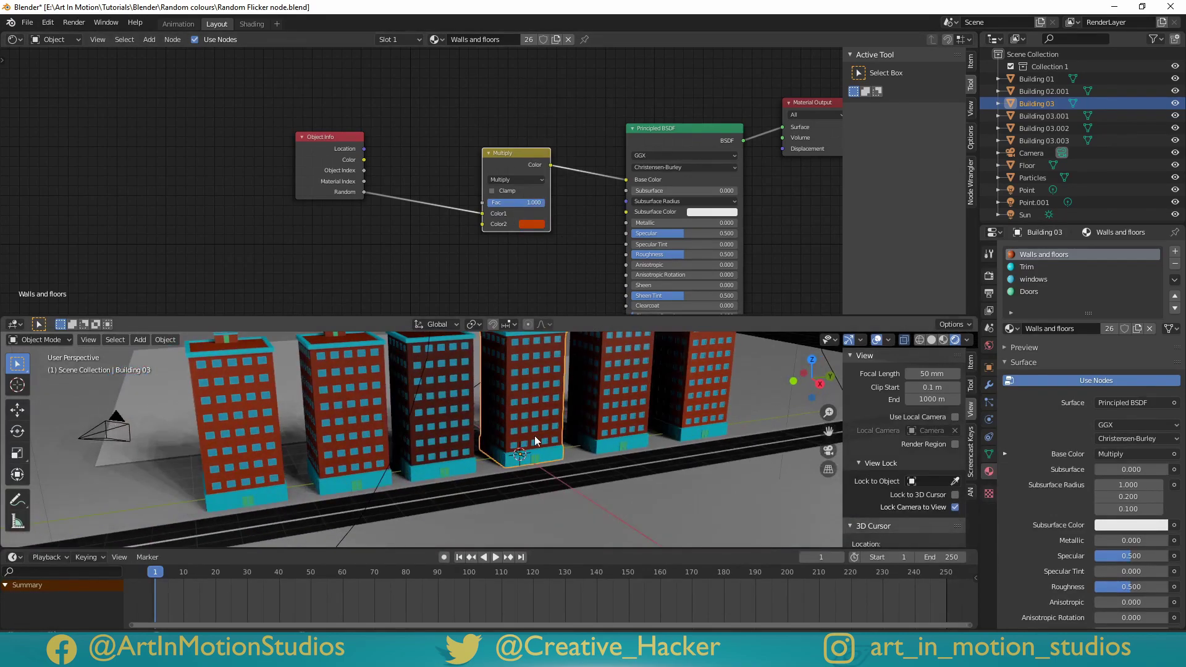
click(532, 227)
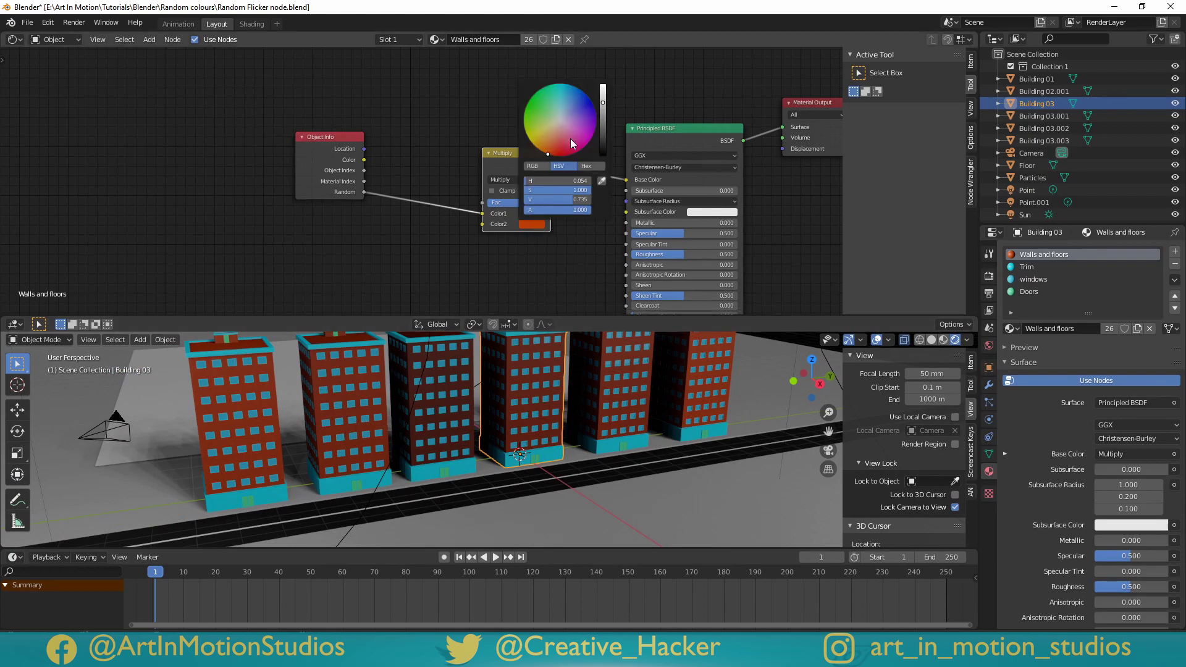
mouse_move(571, 141)
mouse_down()
mouse_move(562, 85)
mouse_move(550, 85)
mouse_move(579, 94)
mouse_move(539, 93)
mouse_move(541, 150)
mouse_move(528, 102)
mouse_move(541, 150)
mouse_up()
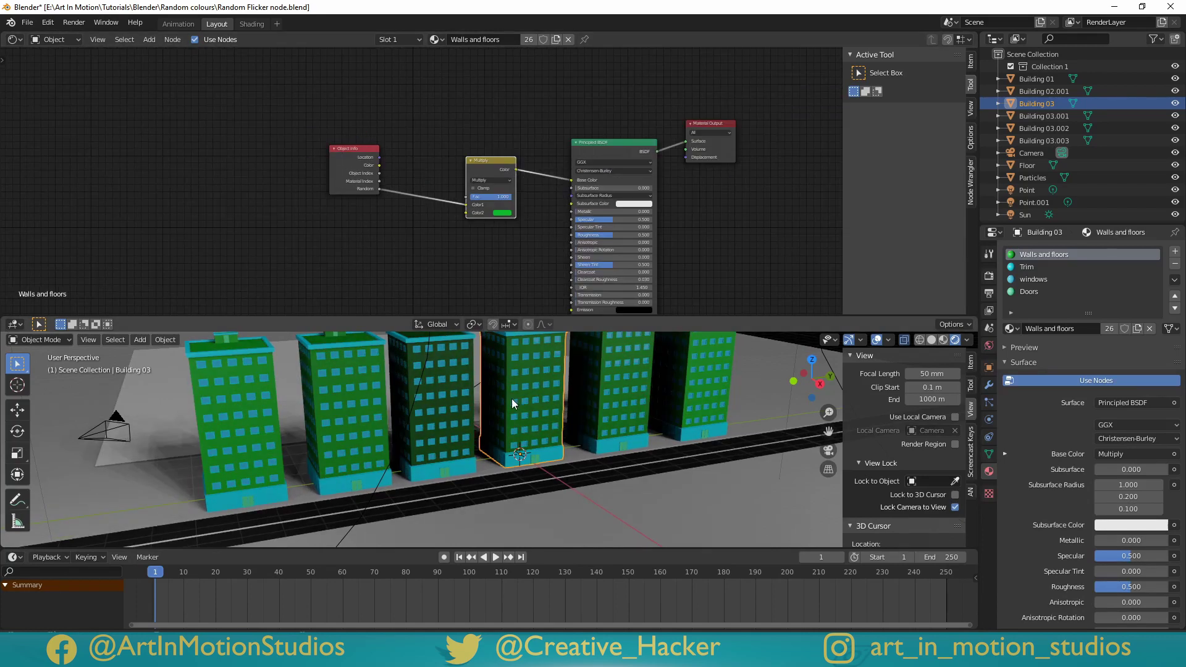
Replace the Multiply node with a Hue/Saturation node, linking Object Info's Random to Hue and its Color output to Base Color
middle_drag(464, 249, 484, 256)
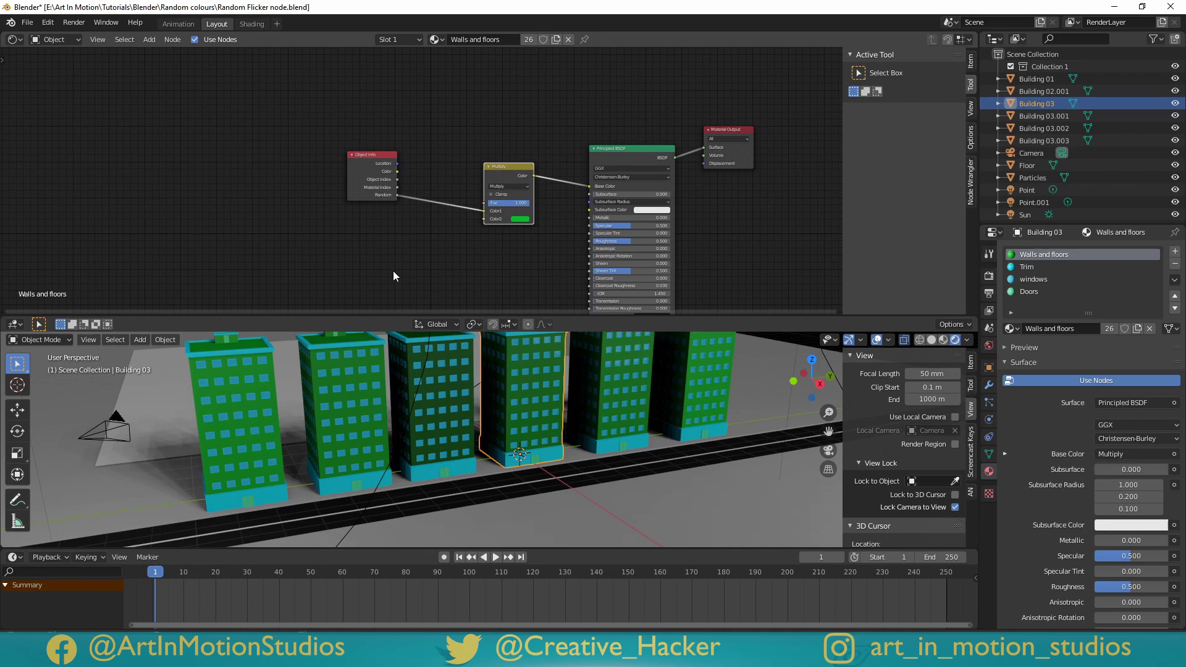
key(shift+a)
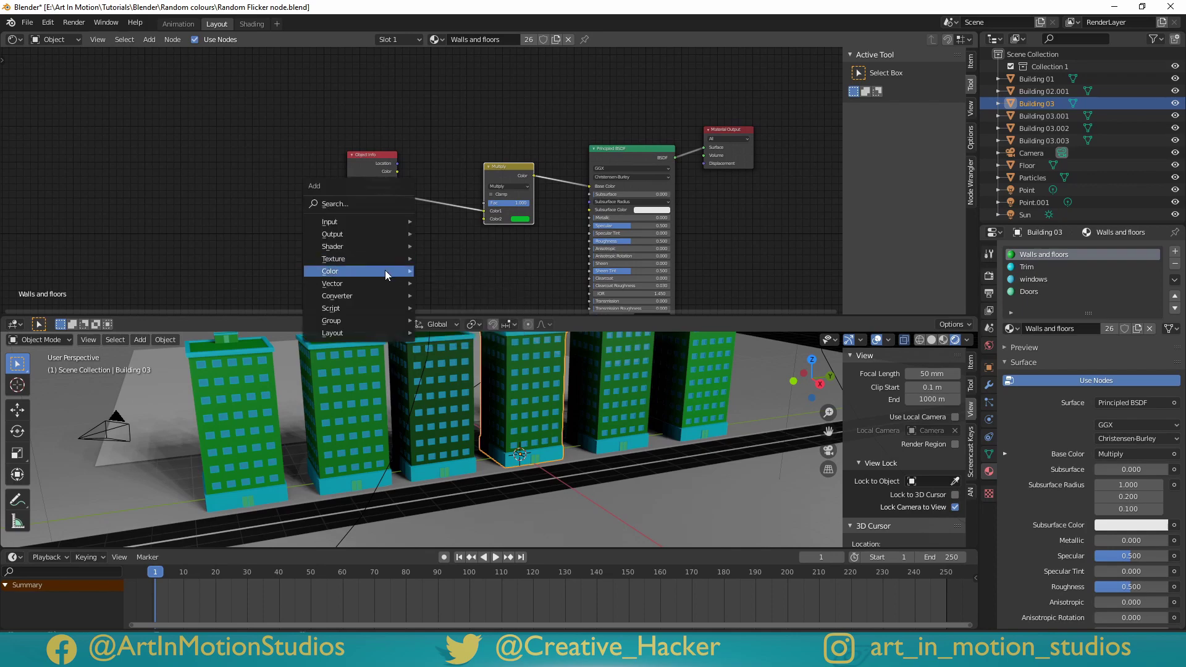
click(485, 301)
click(494, 259)
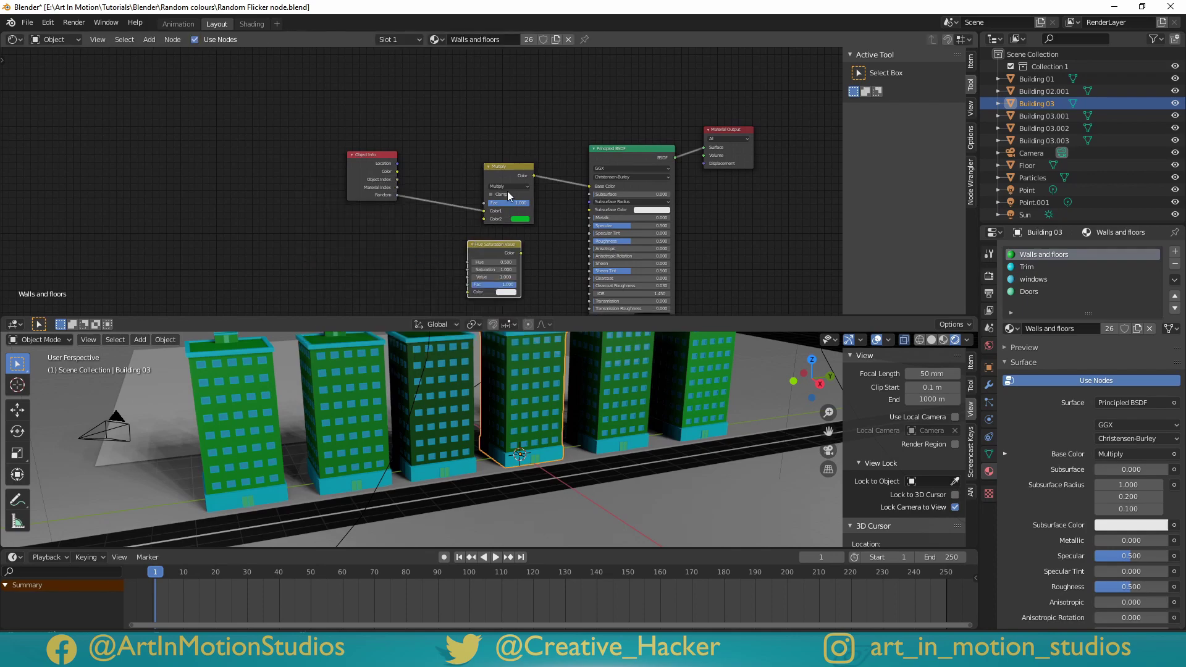
scroll(475, 237, up, 2)
drag(540, 179, 561, 152)
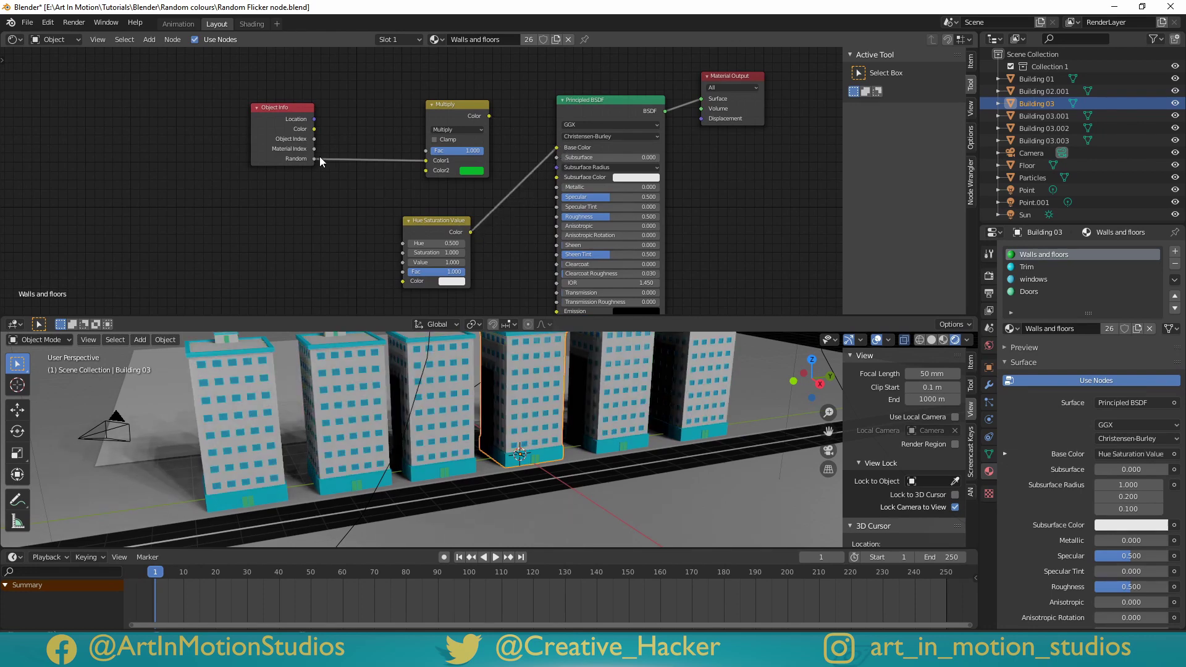
drag(315, 160, 332, 171)
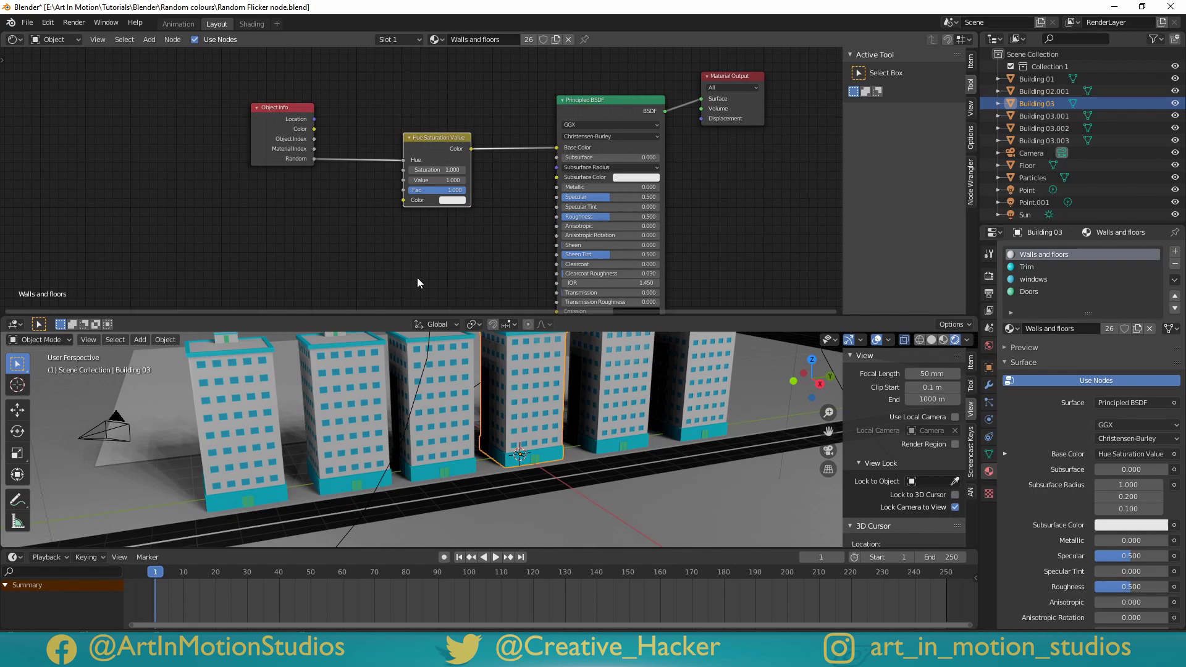
Set the Hue Saturation Value node's color to saturated red and its saturation to 0.600
click(451, 200)
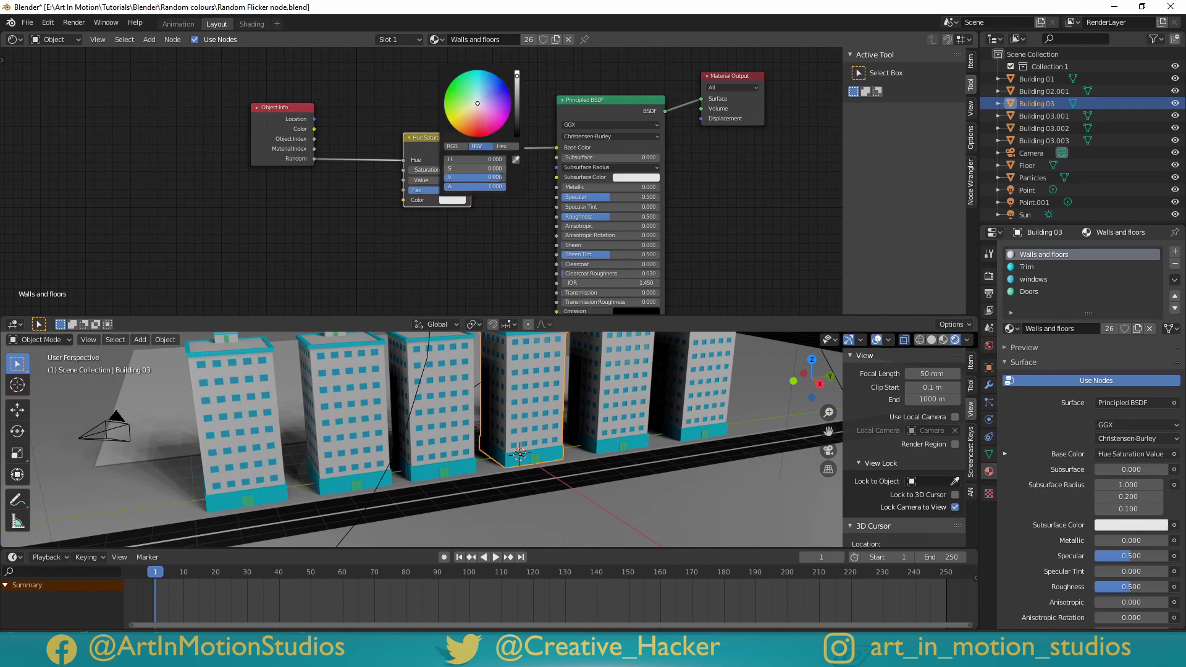
click(477, 134)
middle_drag(621, 426, 644, 447)
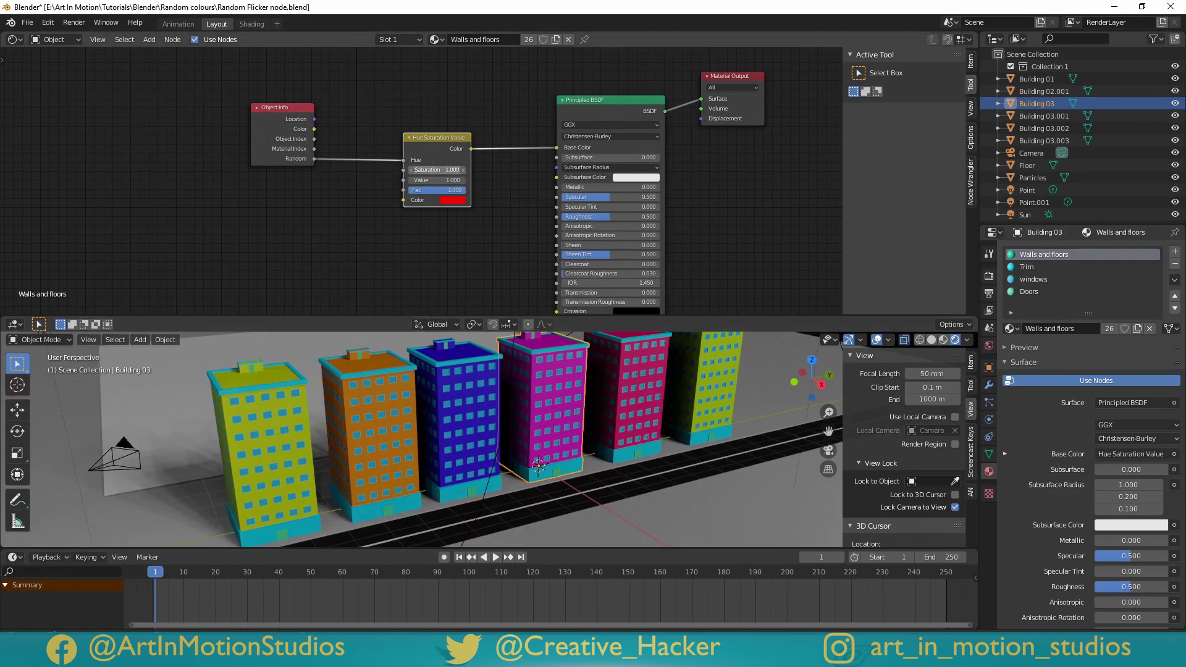
drag(435, 170, 405, 169)
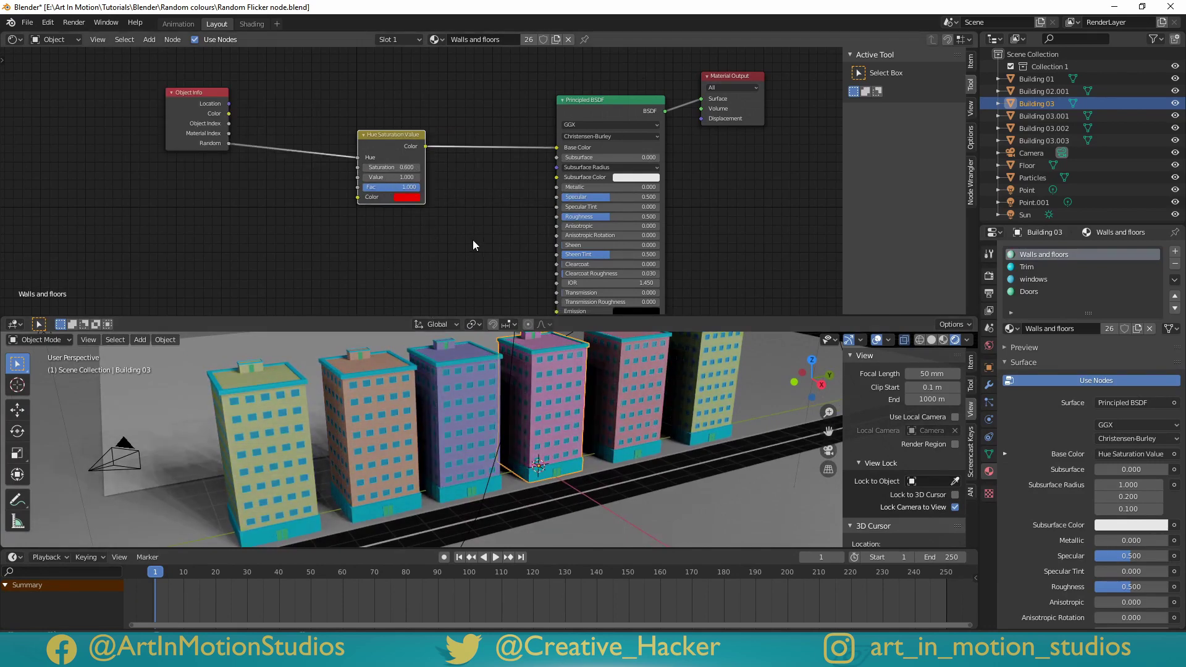
Try a Bright/Contrast node between the Hue Saturation Value and Principled BSDF nodes with brightness -1.200 and contrast 1.700
key(shift+a)
mouse_move(457, 238)
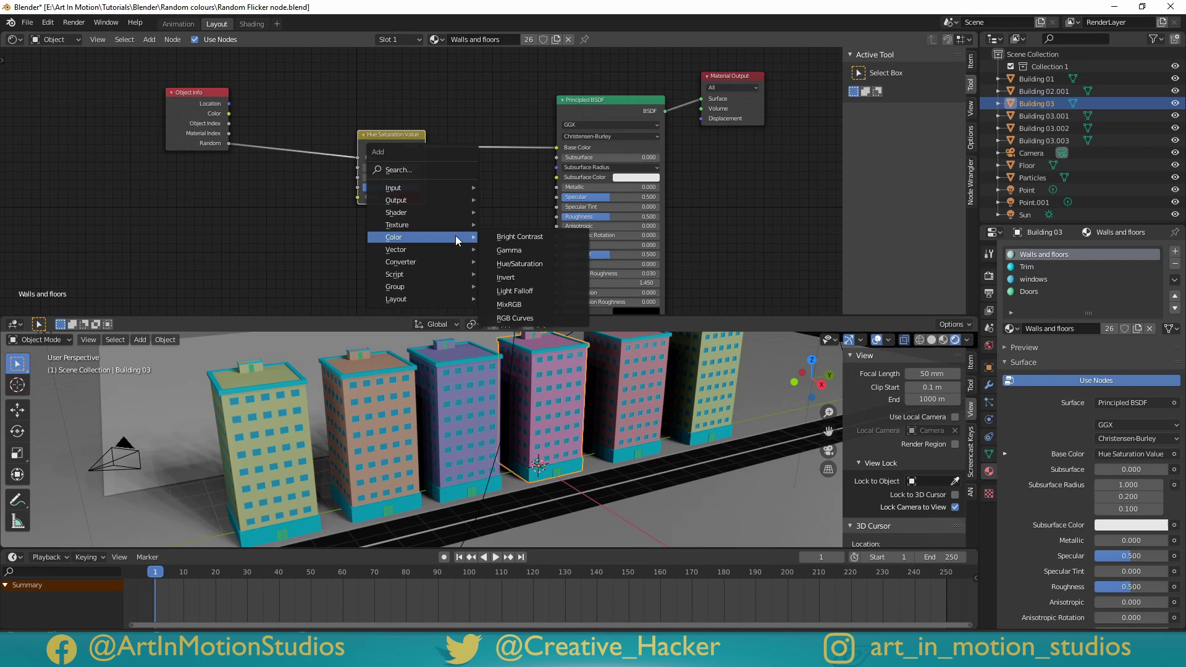
click(520, 237)
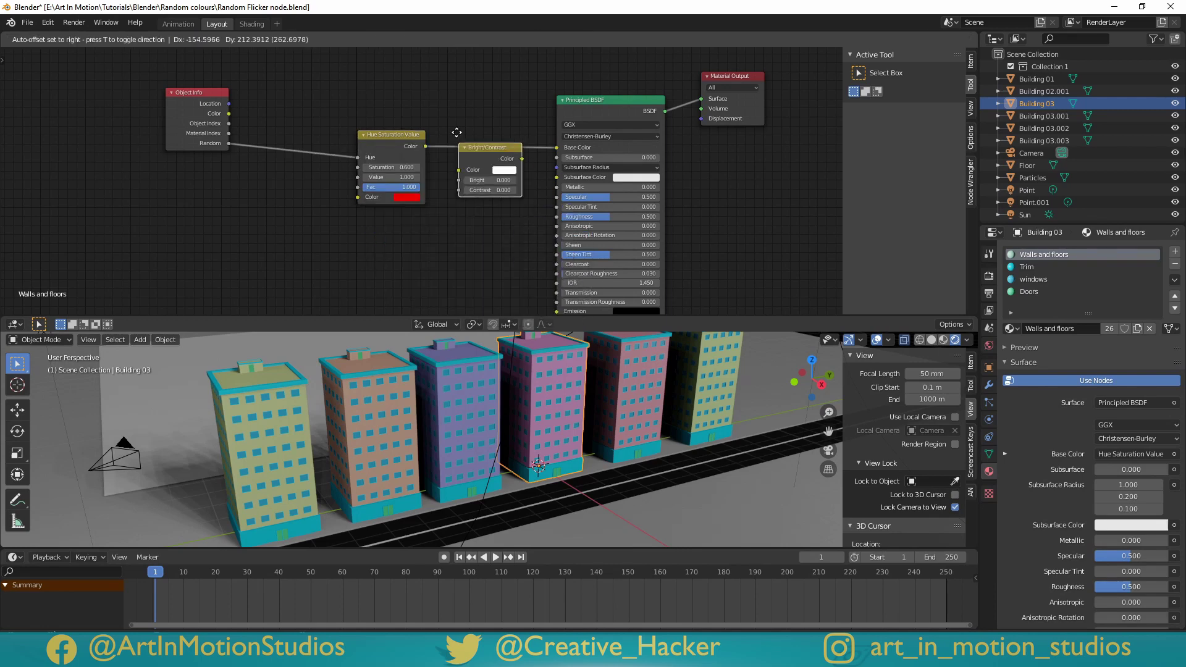
click(488, 161)
mouse_move(497, 175)
mouse_down()
mouse_move(522, 165)
mouse_move(478, 165)
mouse_move(476, 176)
mouse_up()
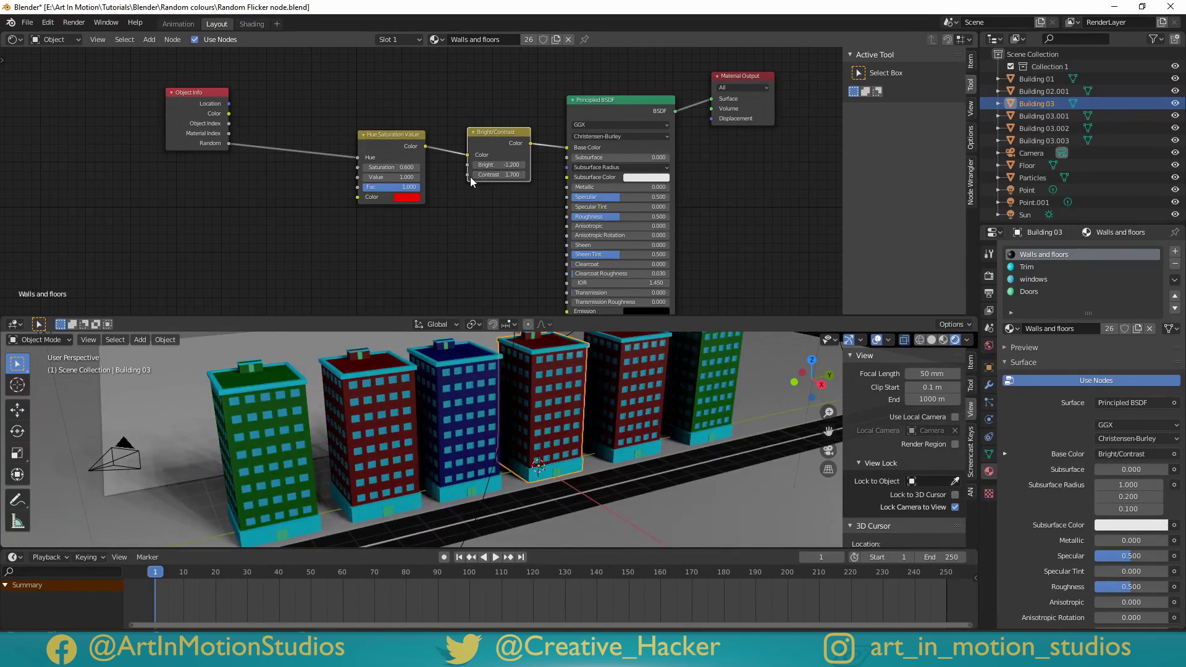
Undo the Bright/Contrast changes and set the Hue Saturation Value node's saturation to 0.900
key(ctrl+z)
key(ctrl+z)
key(ctrl+z)
key(ctrl+z)
key(ctrl+z)
key(ctrl+z)
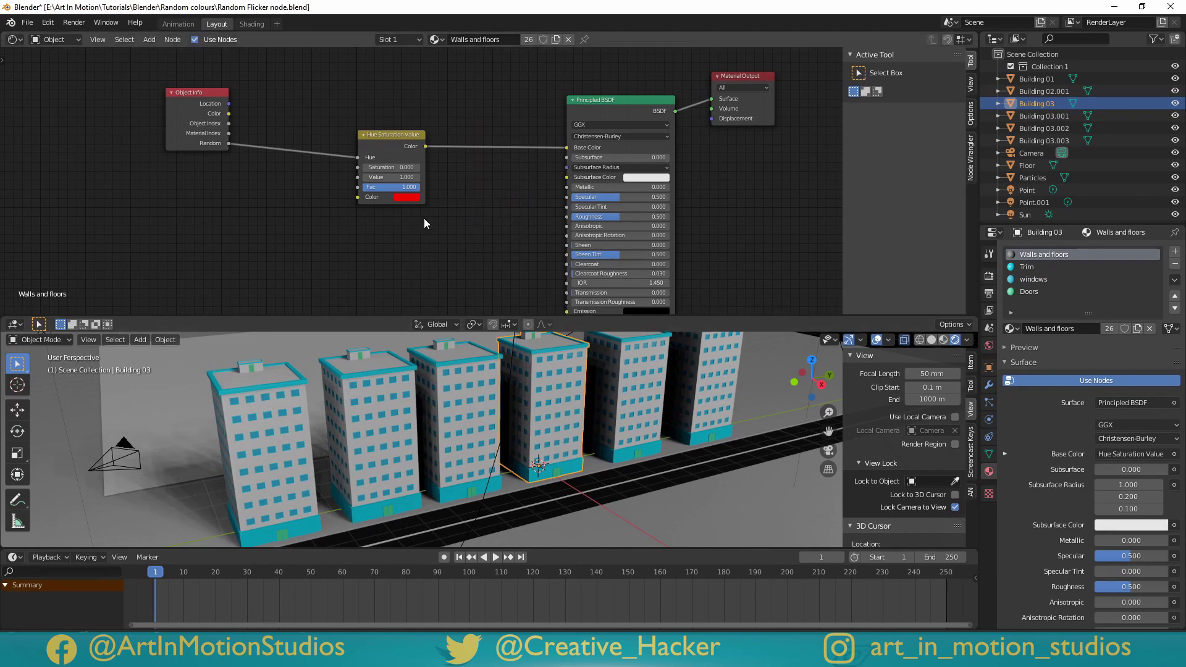
drag(397, 168, 432, 168)
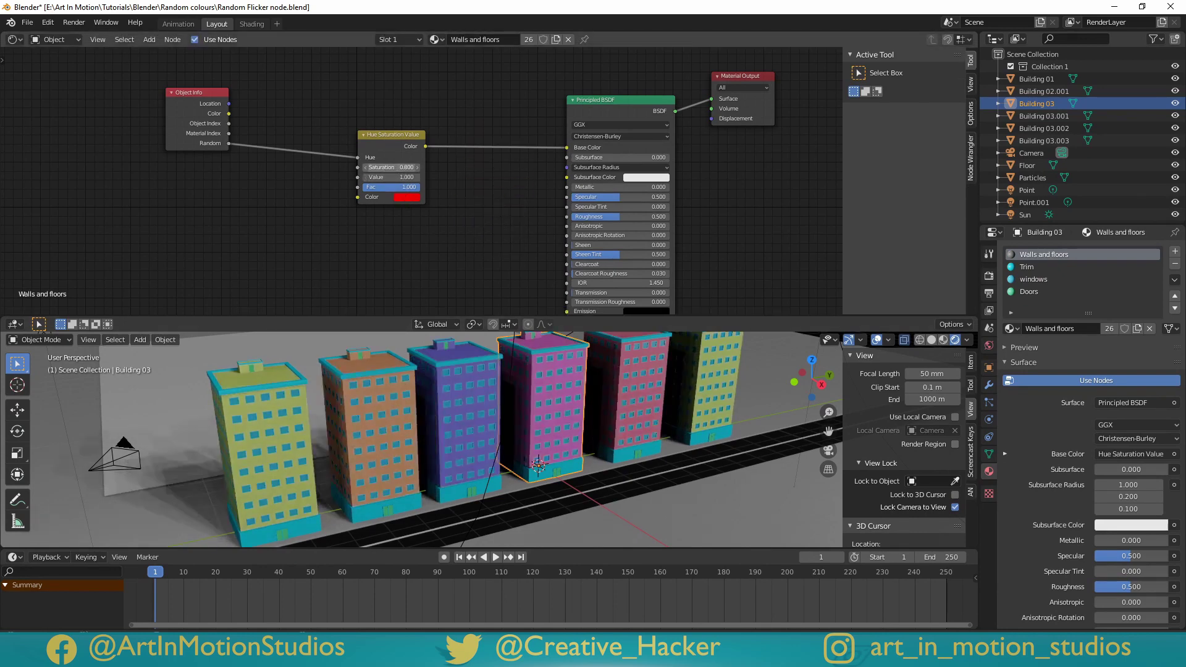
Insert a Math node set to Add between Object Info's Random output and the Hue Saturation Value node's Hue input
middle_drag(275, 233, 325, 236)
key(shift+a)
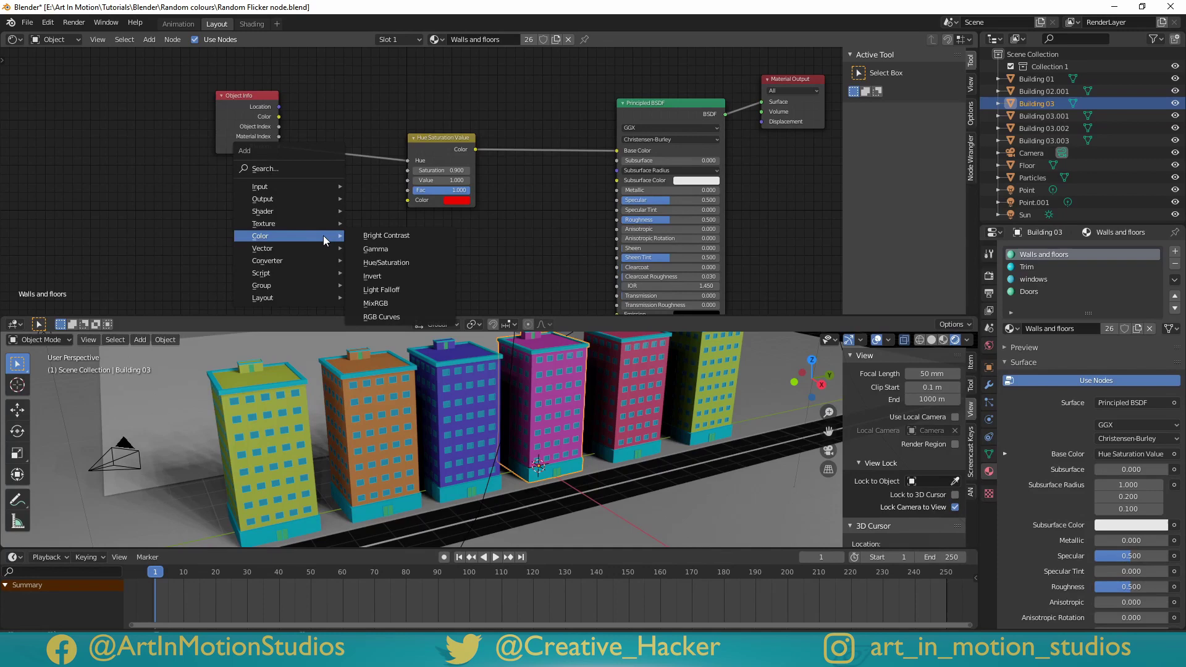
mouse_move(303, 257)
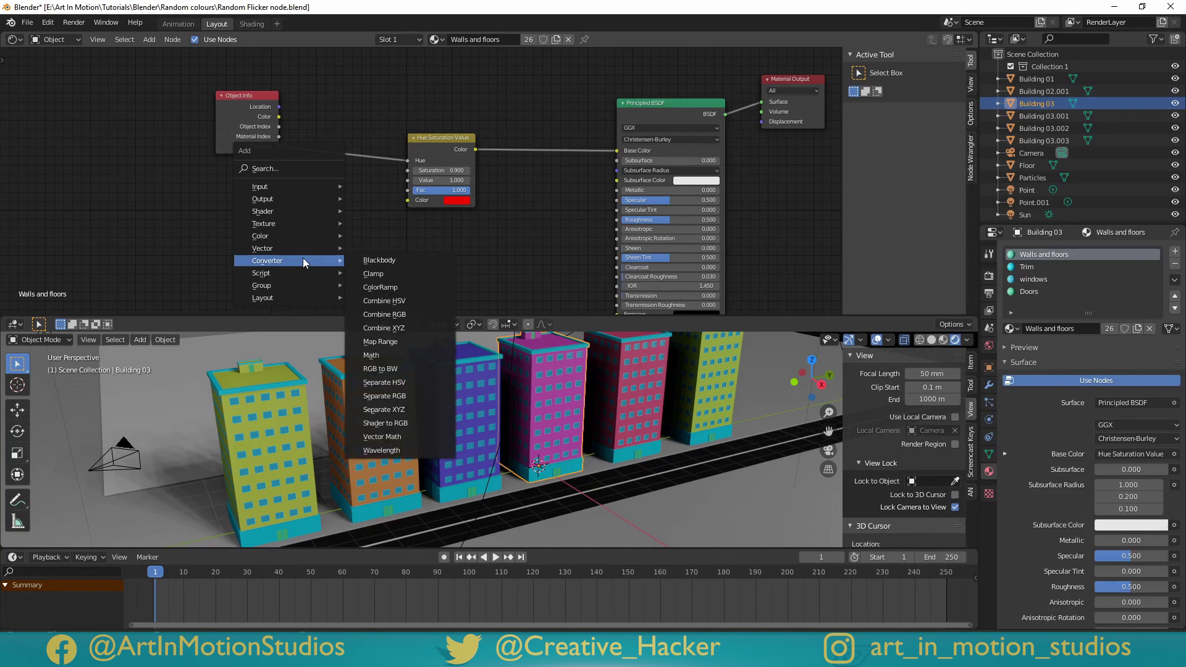
click(384, 354)
click(328, 130)
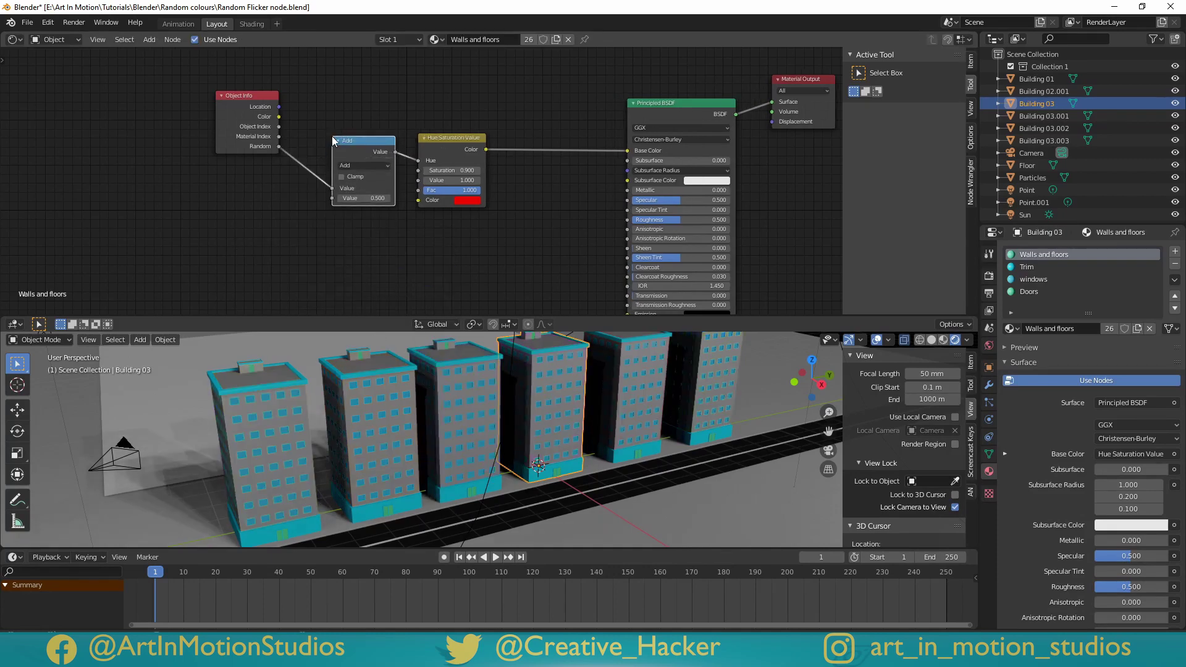
Space out the nodes around the Add node and set its value to 1.150
drag(475, 146, 507, 145)
drag(508, 146, 517, 137)
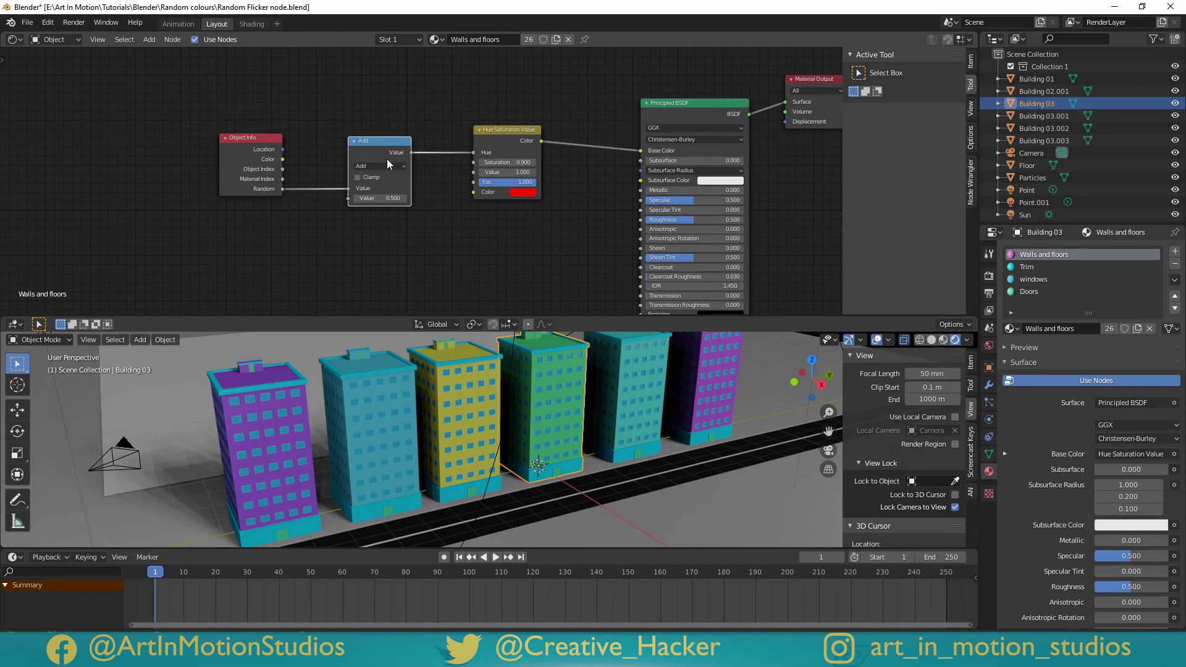
mouse_move(374, 146)
mouse_down()
mouse_move(394, 140)
mouse_move(380, 148)
mouse_up()
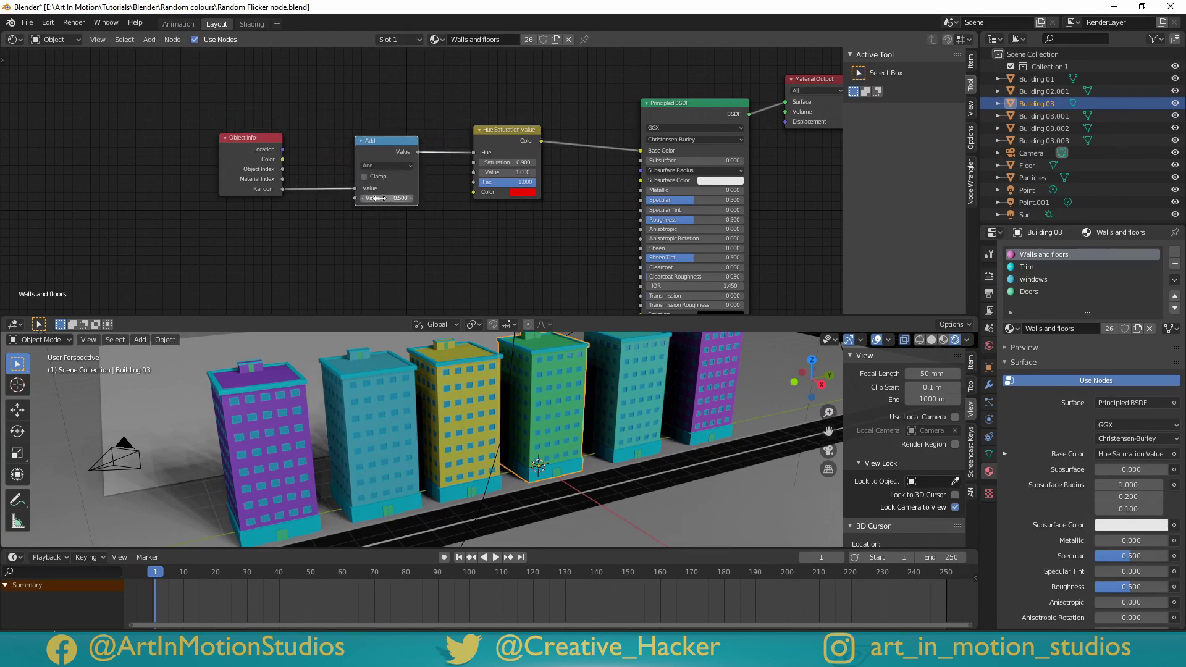
drag(376, 198, 404, 199)
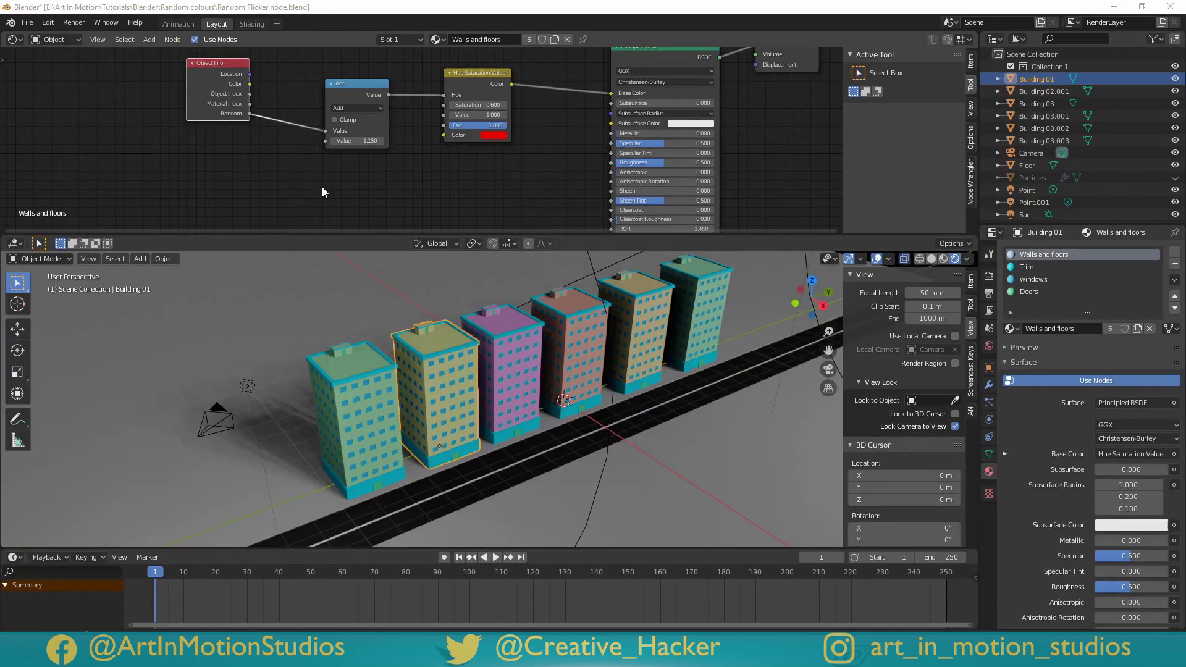
Copy the Object Info, Add and Hue Saturation Value nodes from the Walls and floors material
click(198, 172)
click(481, 80)
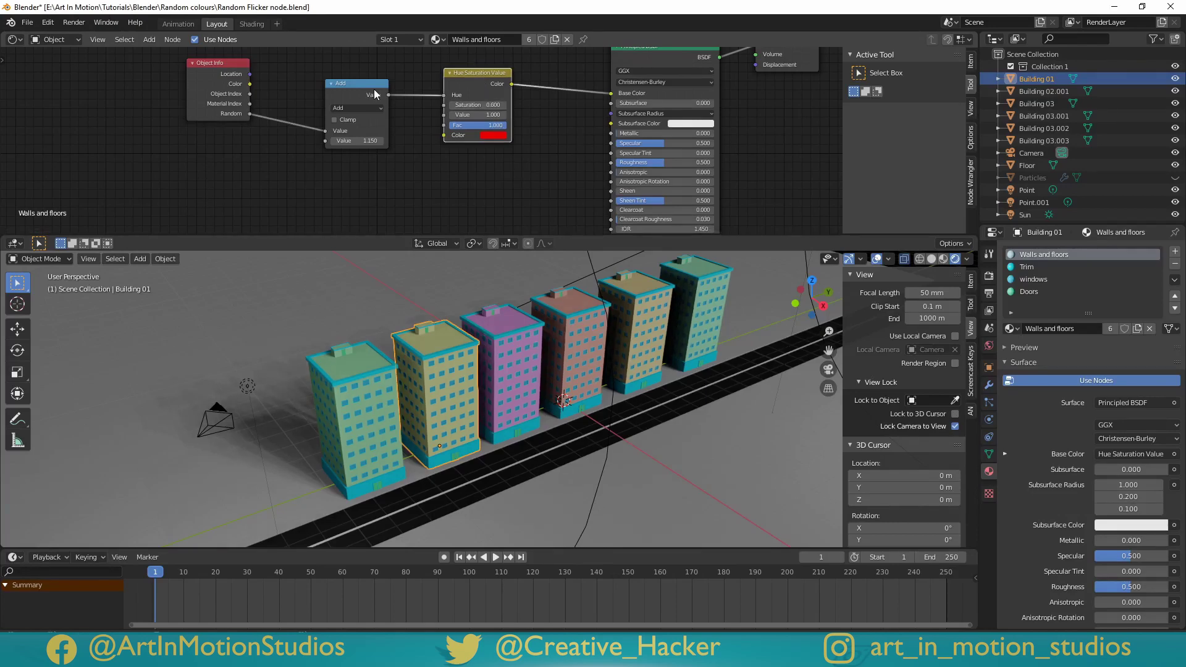
shift+click(344, 93)
shift+click(223, 82)
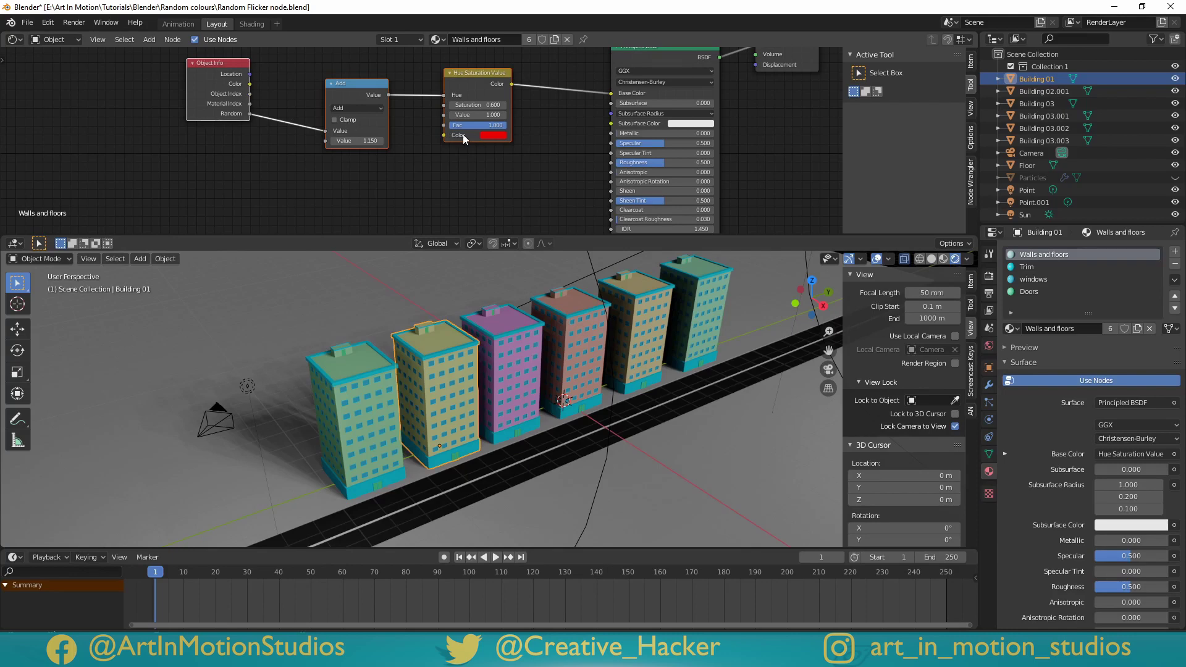
Paste the copied nodes into the Trim material to drive its Base Color, and shift the Add node's value for different hues
click(1030, 268)
scroll(540, 166, down, 4)
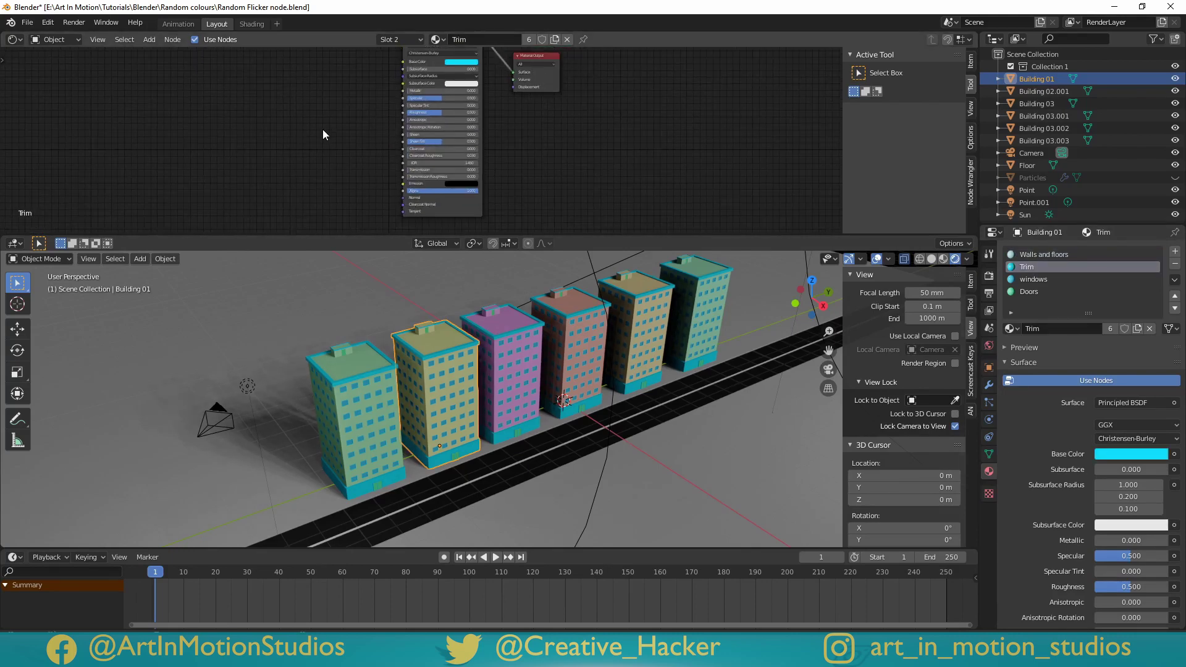
middle_drag(244, 112, 387, 153)
key(ctrl+v)
drag(503, 146, 552, 105)
click(307, 140)
scroll(274, 178, up, 3)
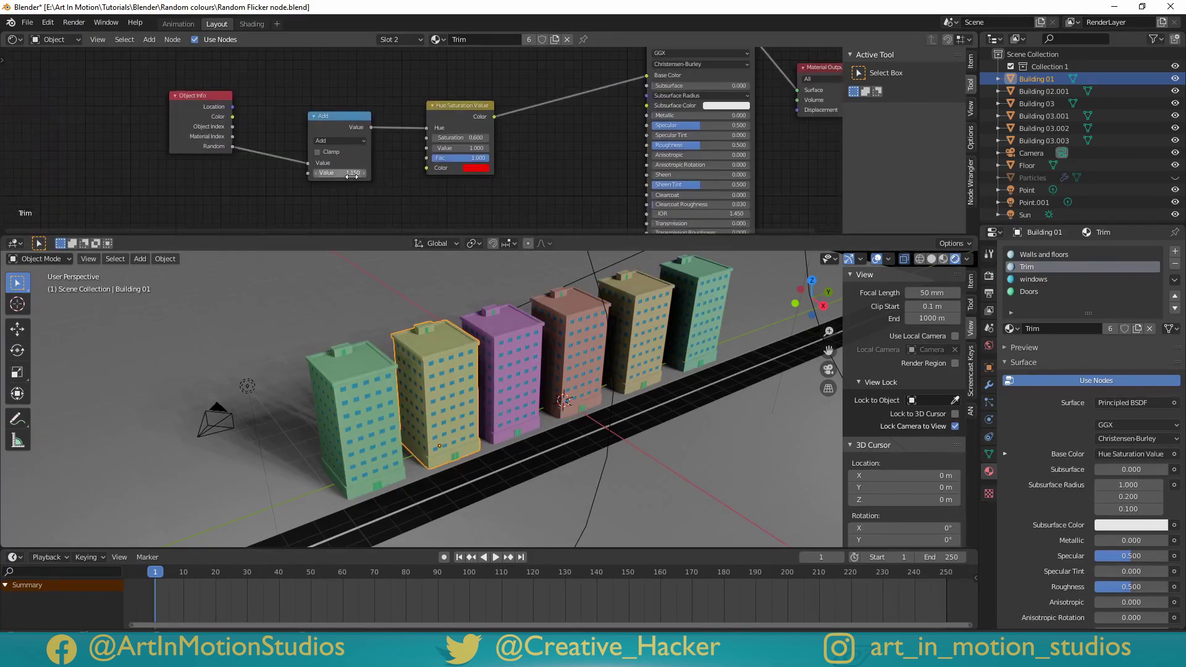
drag(340, 173, 364, 173)
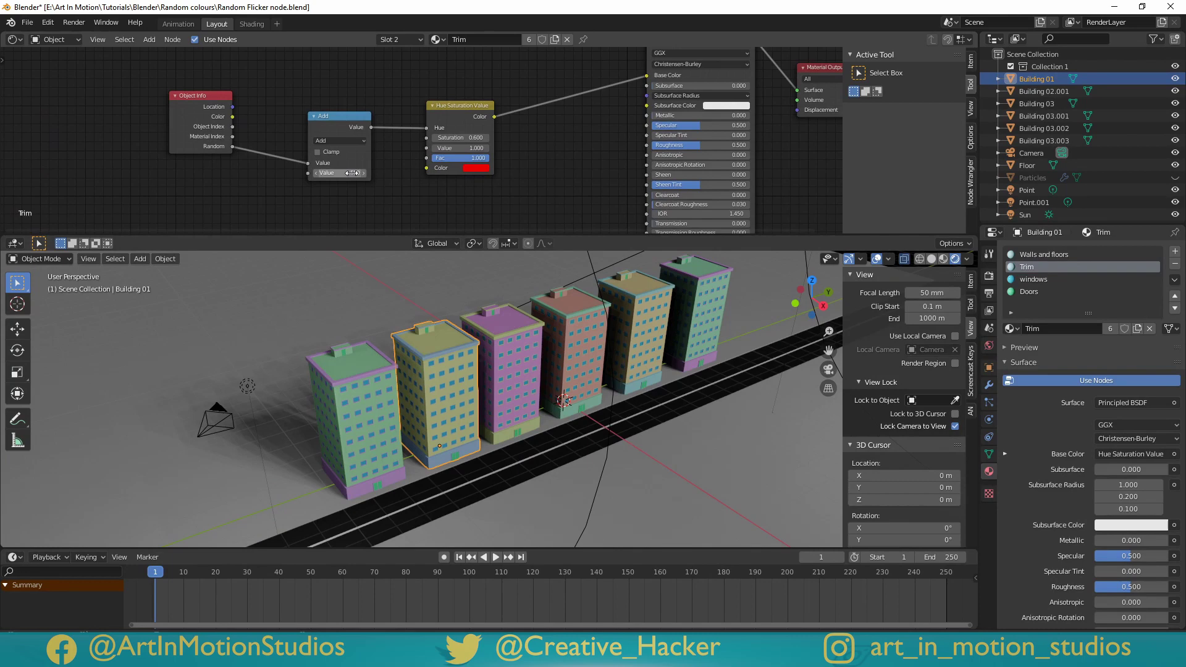
Paste the copied nodes into the windows material, link them to Base Color, and change the Add node's value
click(1033, 279)
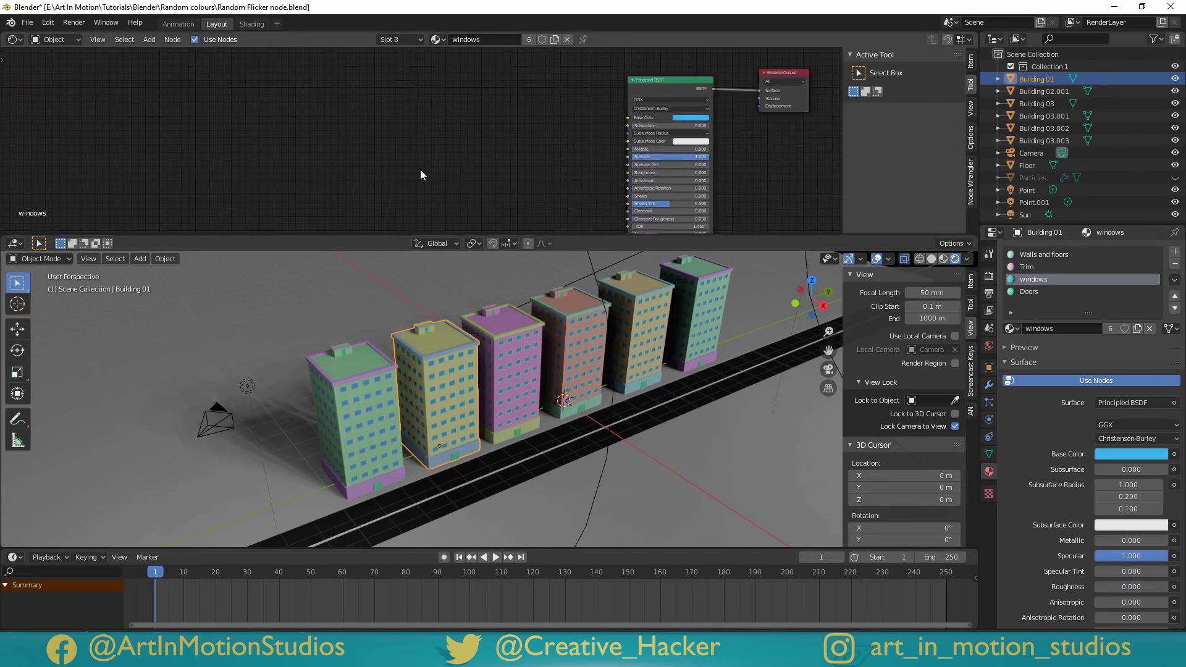
key(ctrl+v)
drag(601, 137, 417, 148)
drag(544, 151, 627, 117)
drag(423, 198, 460, 193)
Drive the Doors material's Base Color with the copied random-color nodes and adjust their Add value
click(1030, 291)
key(ctrl+v)
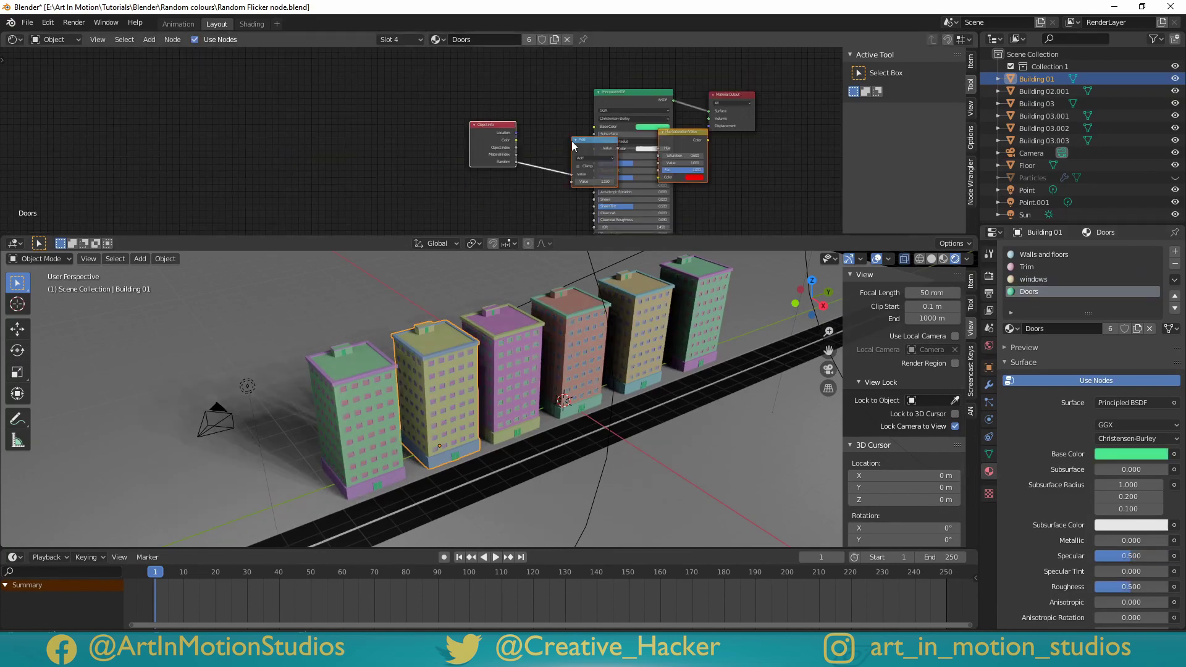
drag(602, 150, 548, 154)
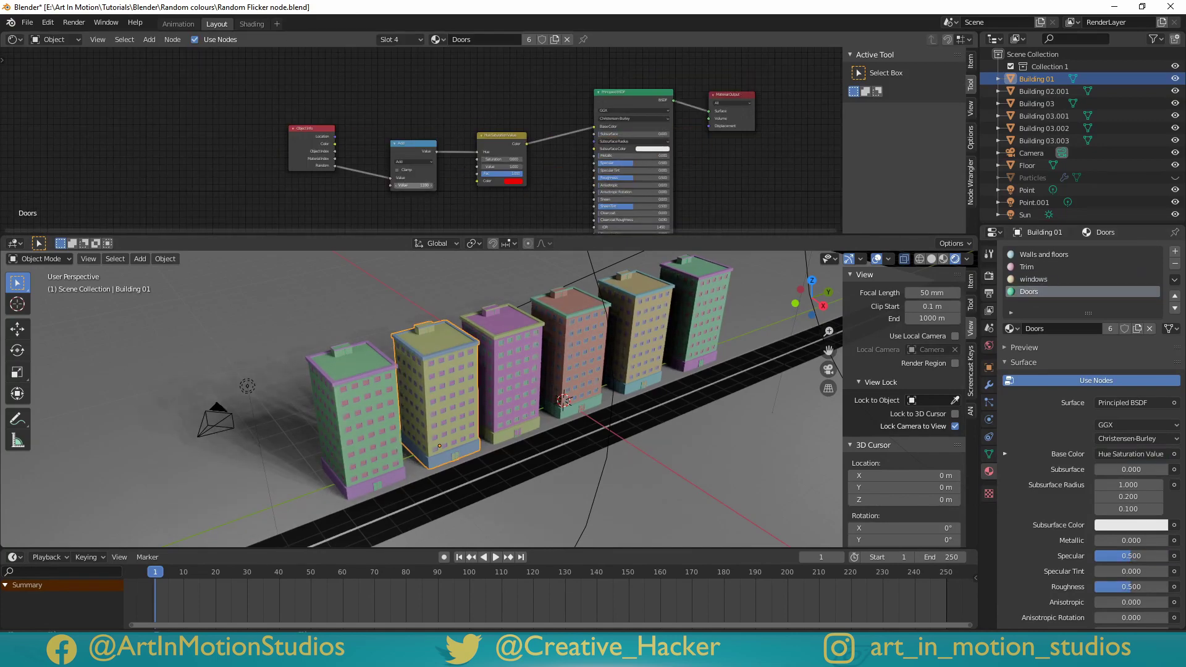
drag(420, 185, 397, 185)
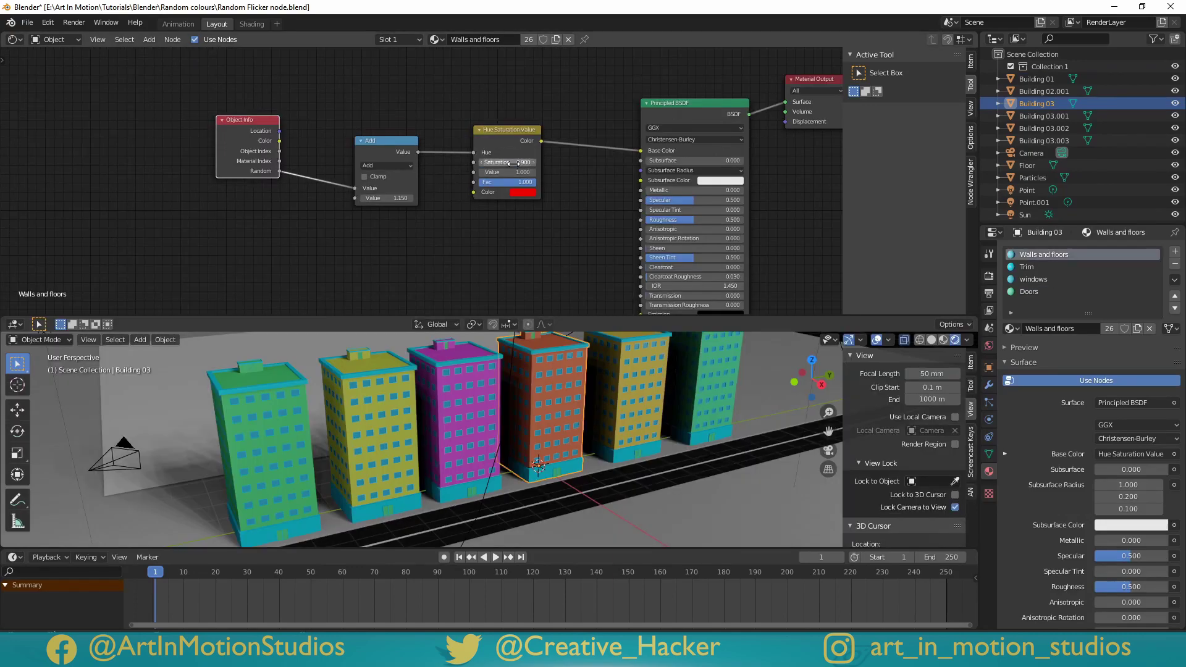
Adjust the Hue Saturation Value node's saturation in the Walls and floors material to soften the wall colors
drag(506, 163, 532, 163)
Add an Emitter particle system to the Particles plane and set its lifetime to 1000
scroll(473, 424, down, 4)
middle_drag(435, 428, 528, 440)
click(376, 433)
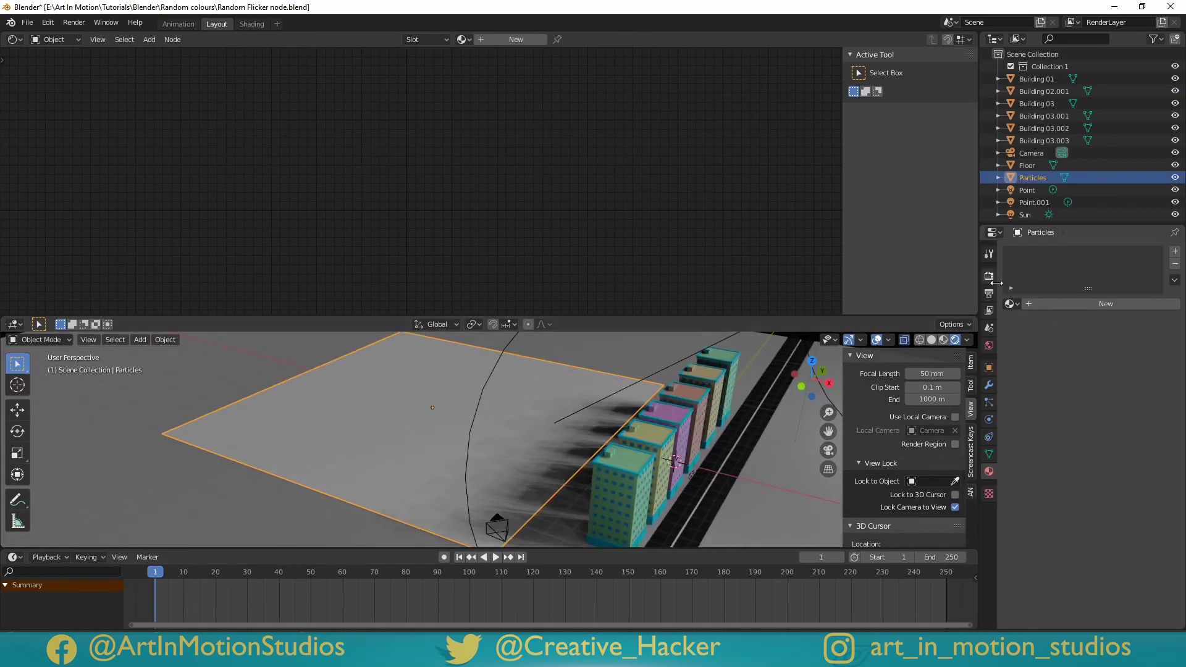
click(989, 402)
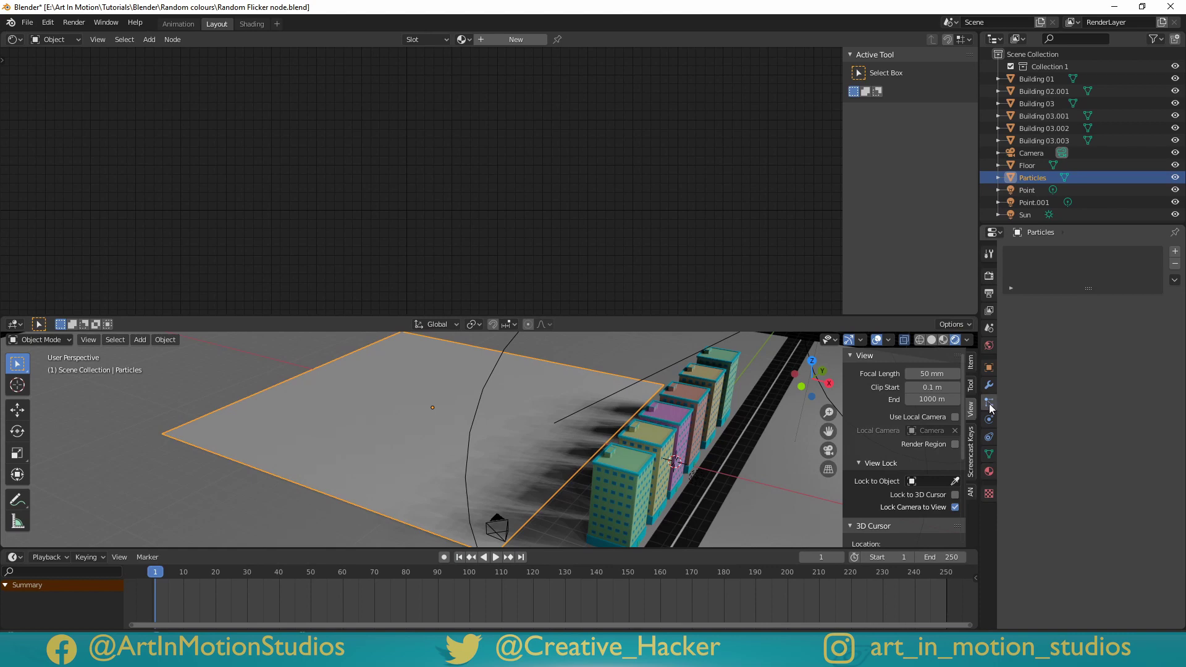
click(1175, 252)
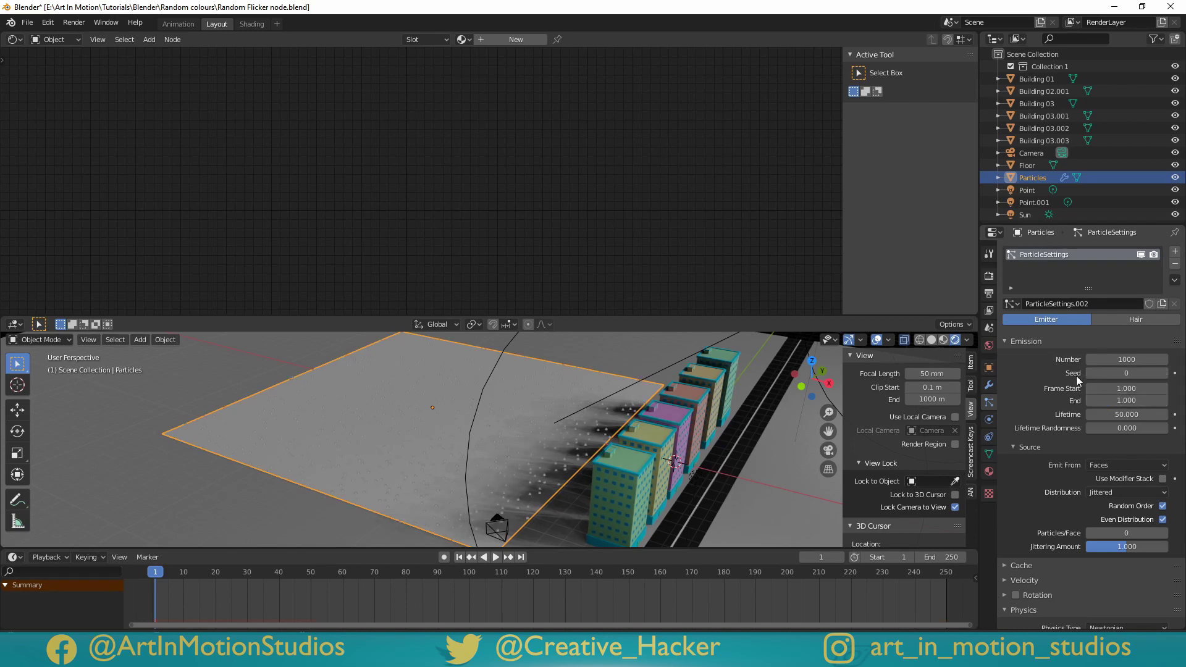
mouse_move(1110, 408)
mouse_down()
mouse_move(1130, 408)
mouse_move(1107, 413)
mouse_up()
Set the particles' physics type to None and render them as instances of the Building 03.002 object
scroll(1036, 426, down, 8)
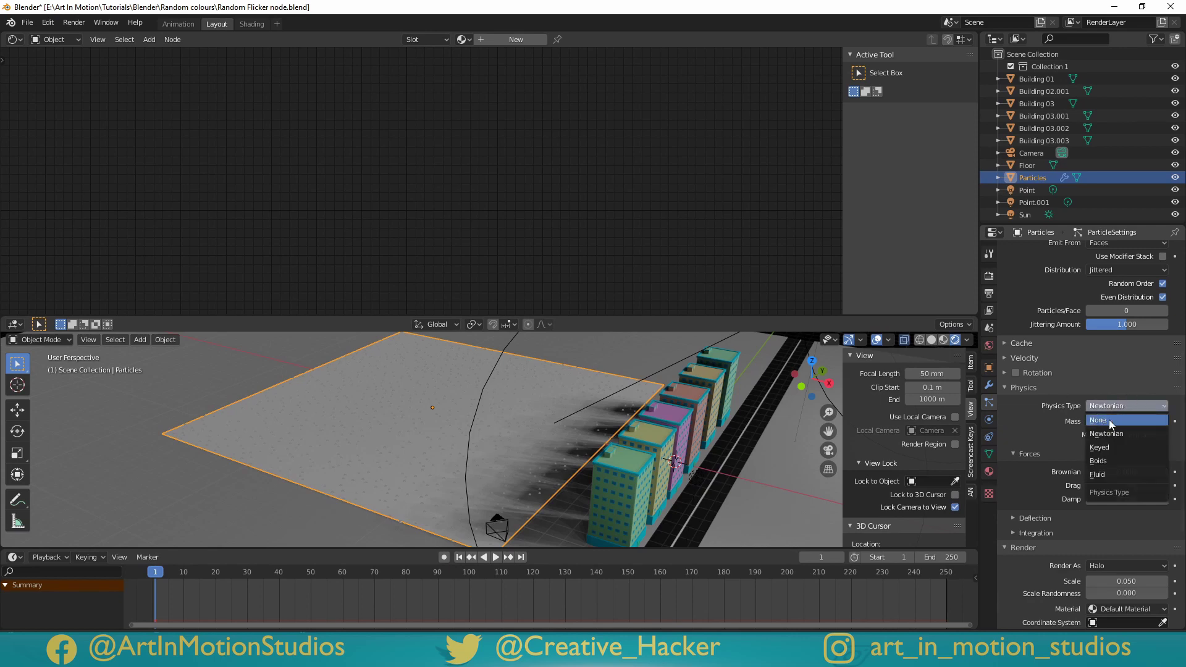
click(1109, 420)
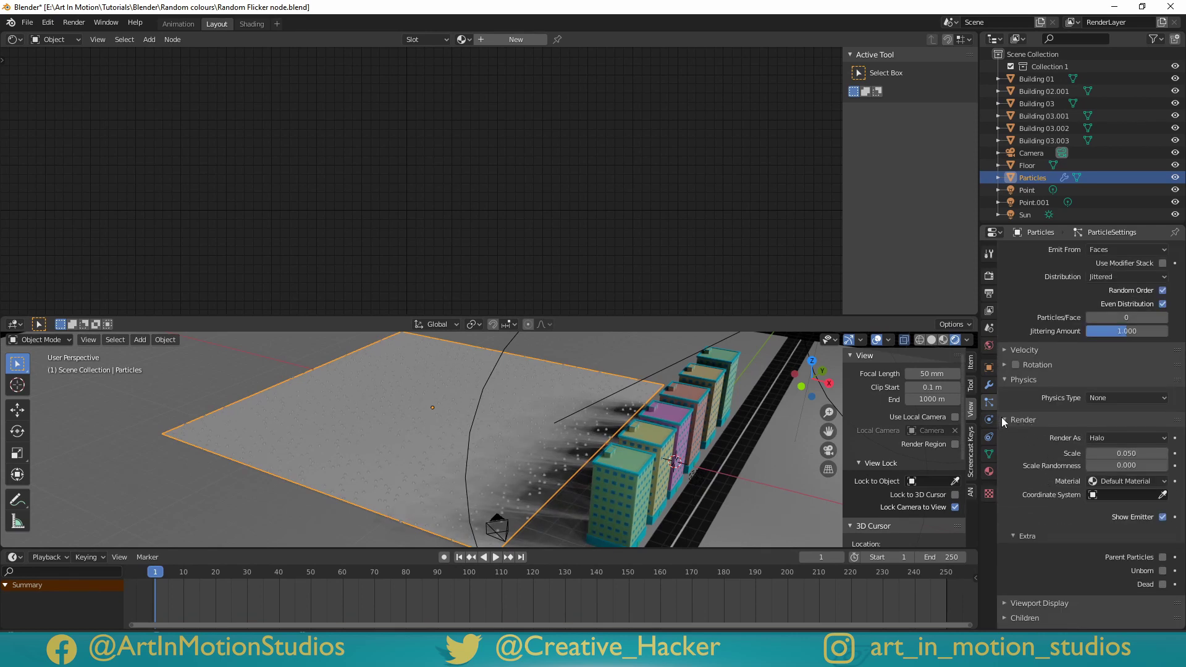
click(1118, 437)
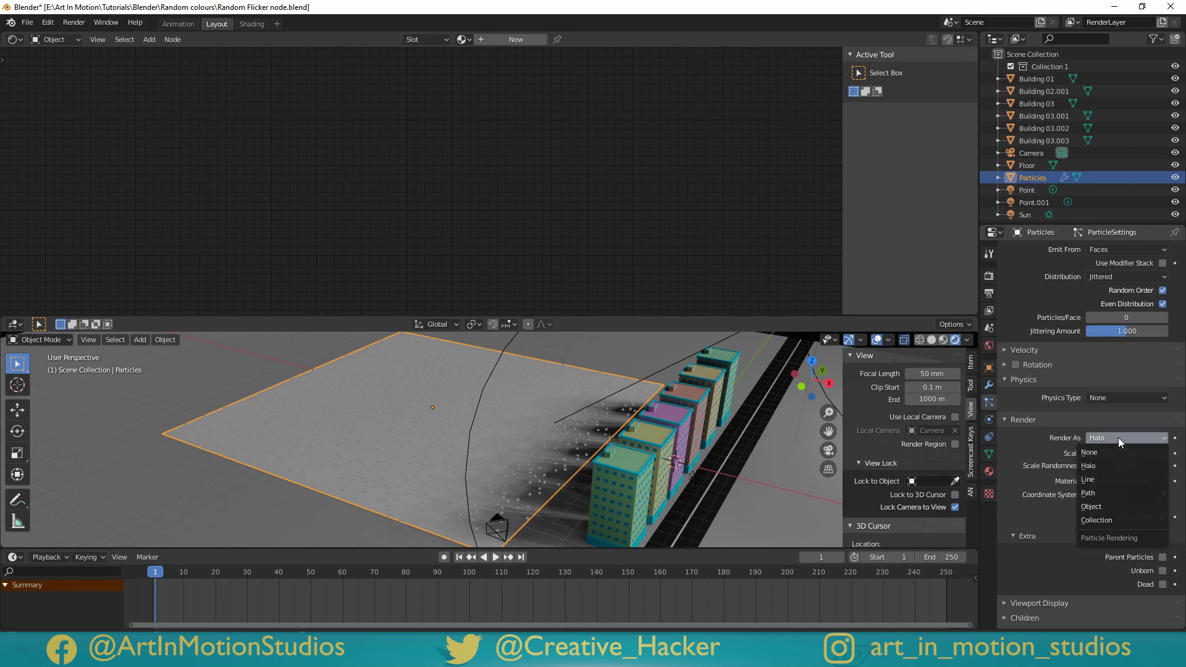
click(1105, 506)
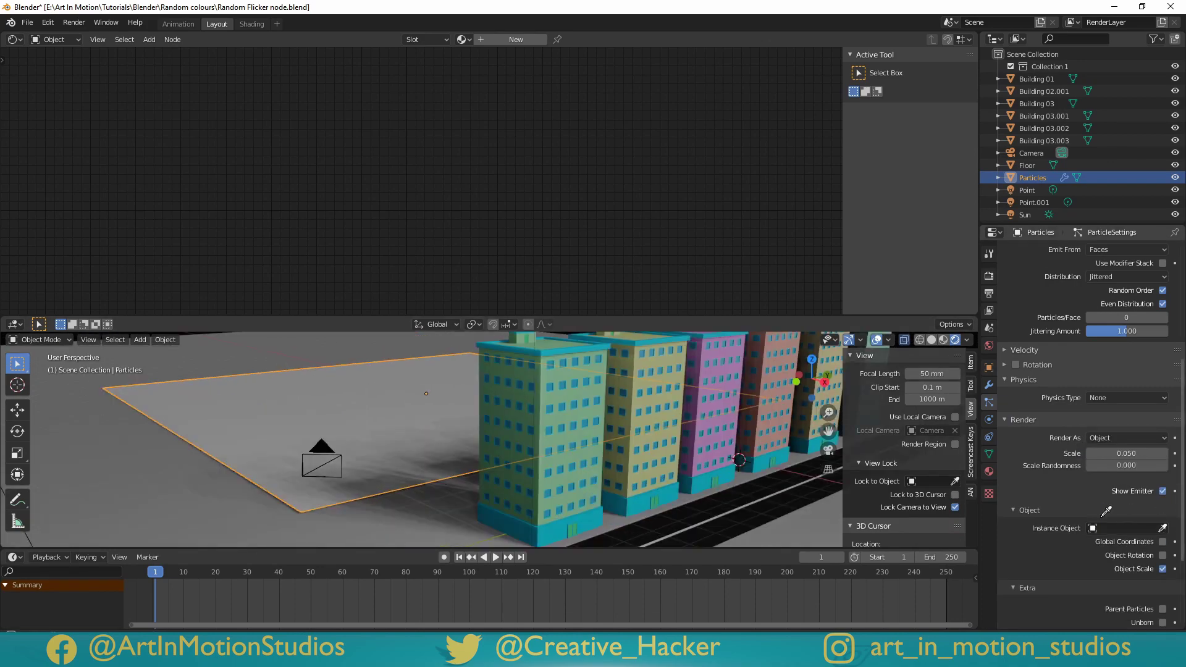
click(556, 361)
Change the particle emission source's distribution to Grid
middle_drag(668, 428, 597, 361)
scroll(1058, 481, up, 7)
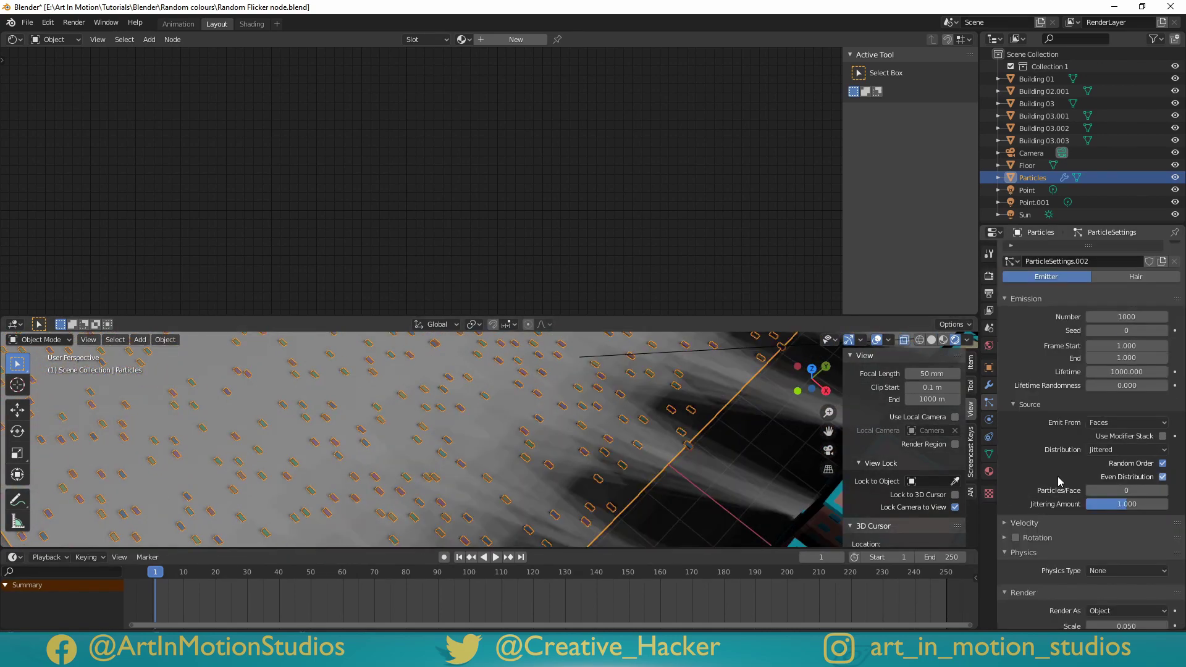
click(1024, 301)
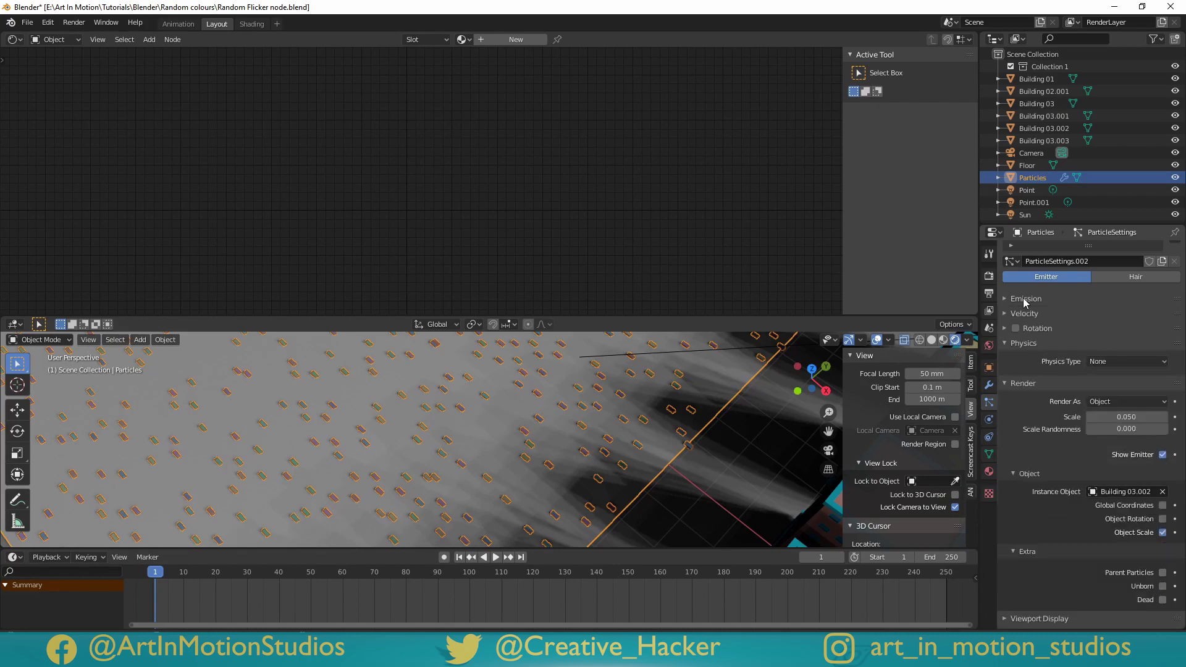
click(1023, 300)
click(1022, 405)
click(1022, 404)
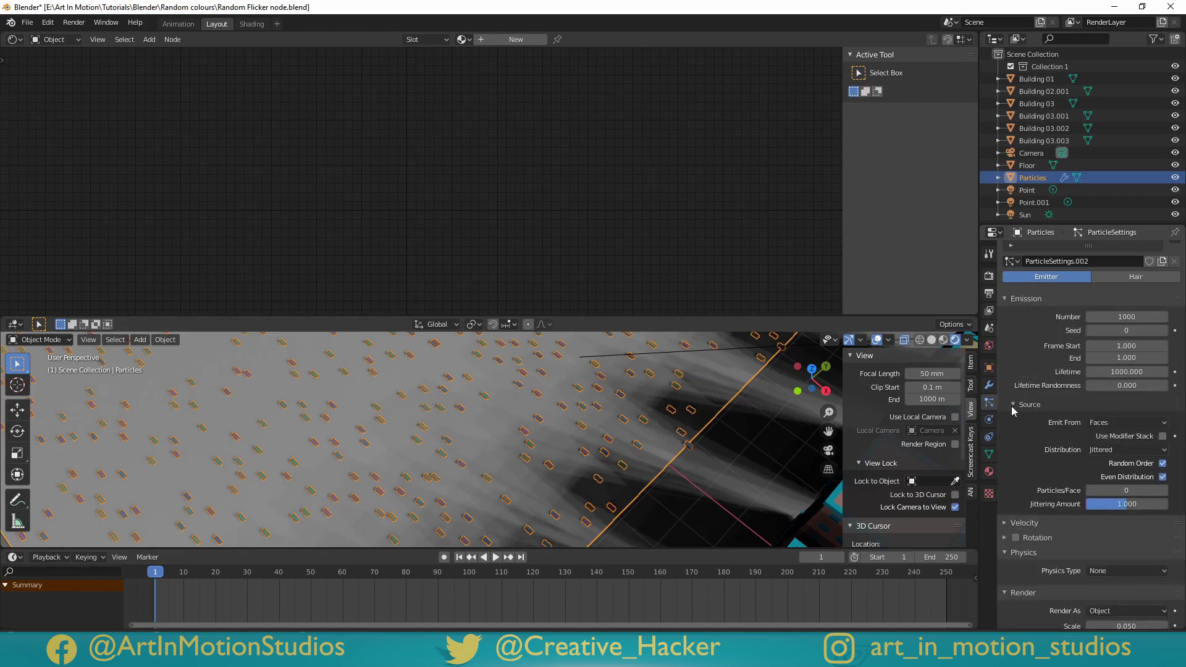
click(1106, 454)
click(1104, 489)
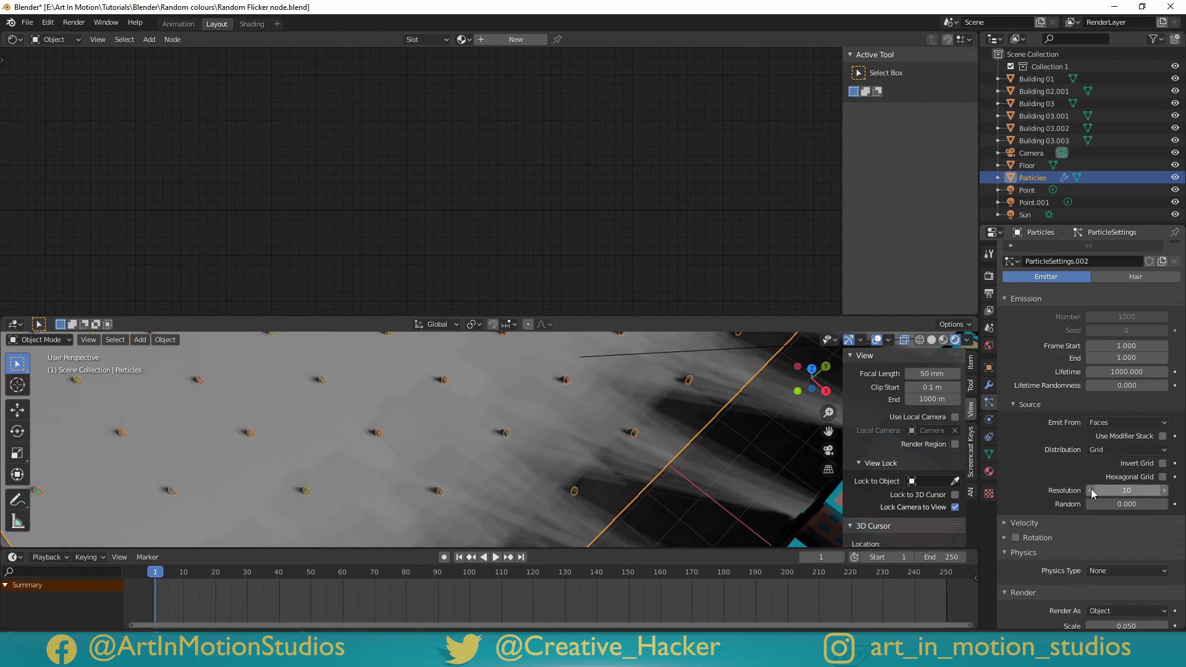
Set the particle grid's resolution to 42
middle_drag(611, 454, 680, 408)
scroll(631, 377, up, 4)
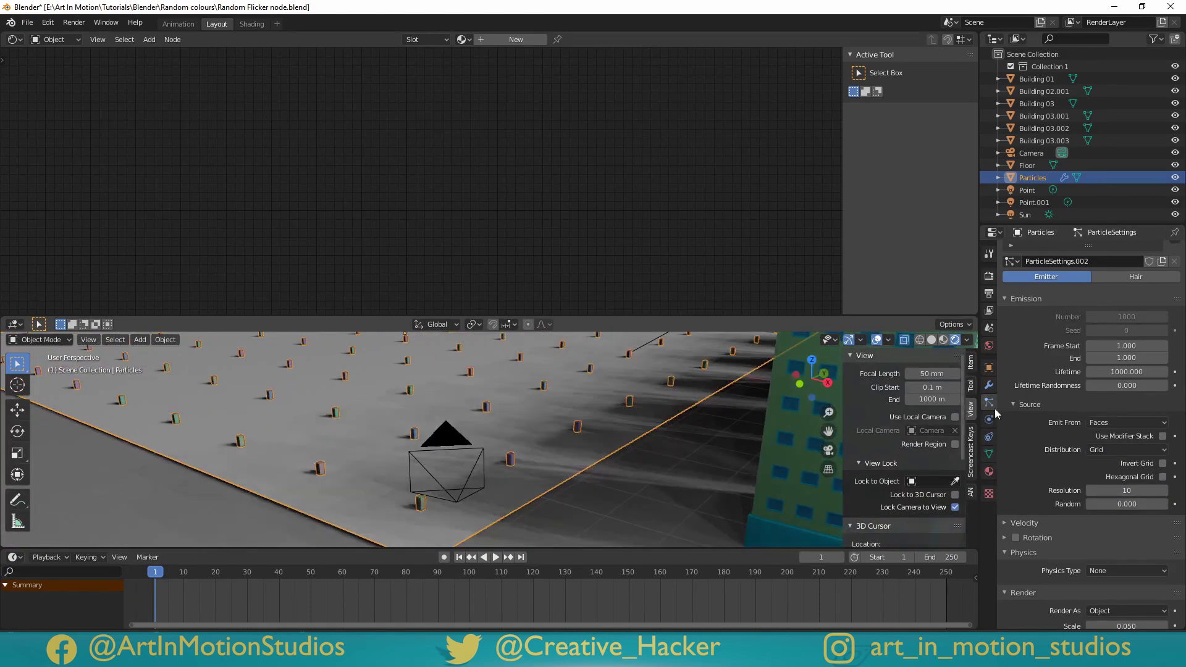
drag(1127, 490, 1167, 490)
Set the render scale of the building instances to 0.220
scroll(1013, 383, down, 7)
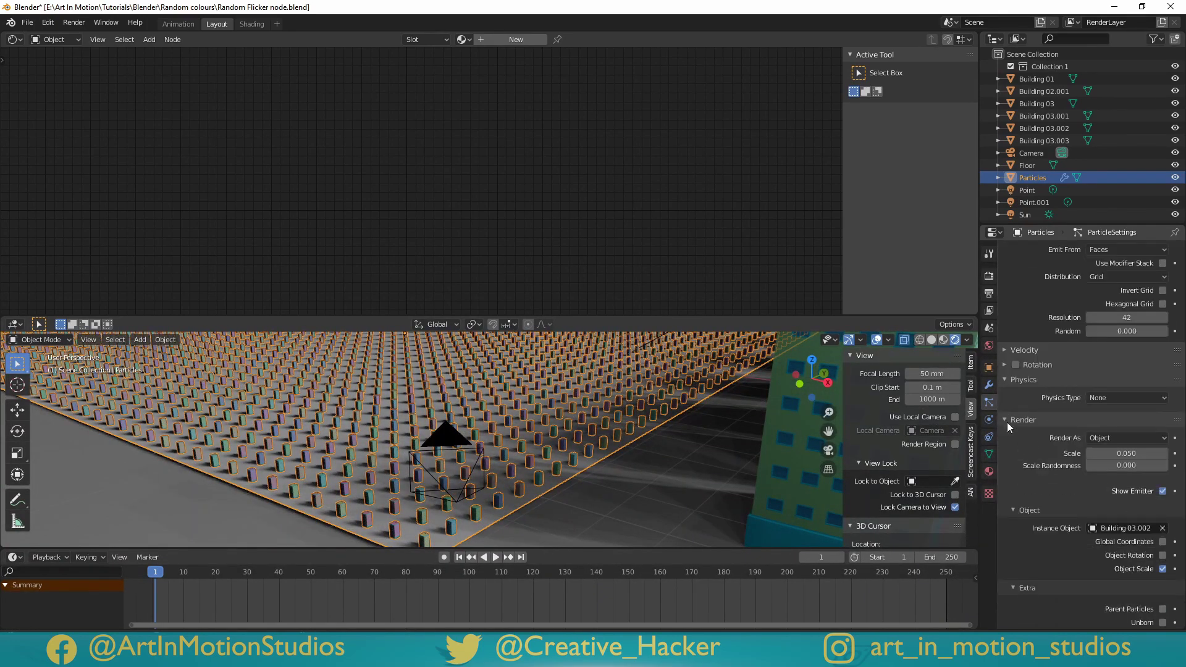
scroll(1035, 431, down, 4)
drag(1126, 354, 1158, 354)
Set the building instances' scale randomness to 0.222 and view the resulting city up close
mouse_move(686, 398)
middle_down()
mouse_move(734, 431)
mouse_move(630, 367)
mouse_move(699, 435)
mouse_move(643, 433)
mouse_move(694, 439)
mouse_move(679, 425)
mouse_move(665, 438)
mouse_move(676, 431)
middle_up()
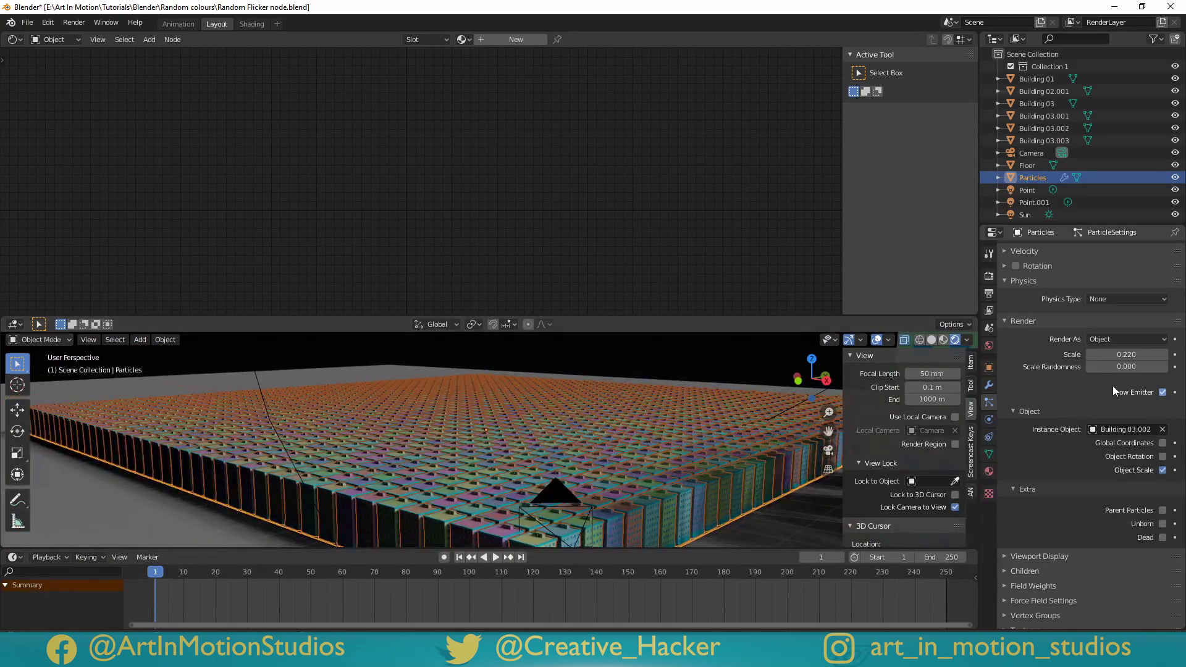
drag(1105, 366, 1123, 367)
scroll(717, 453, up, 4)
shift+middle_drag(719, 451, 687, 391)
scroll(688, 390, up, 5)
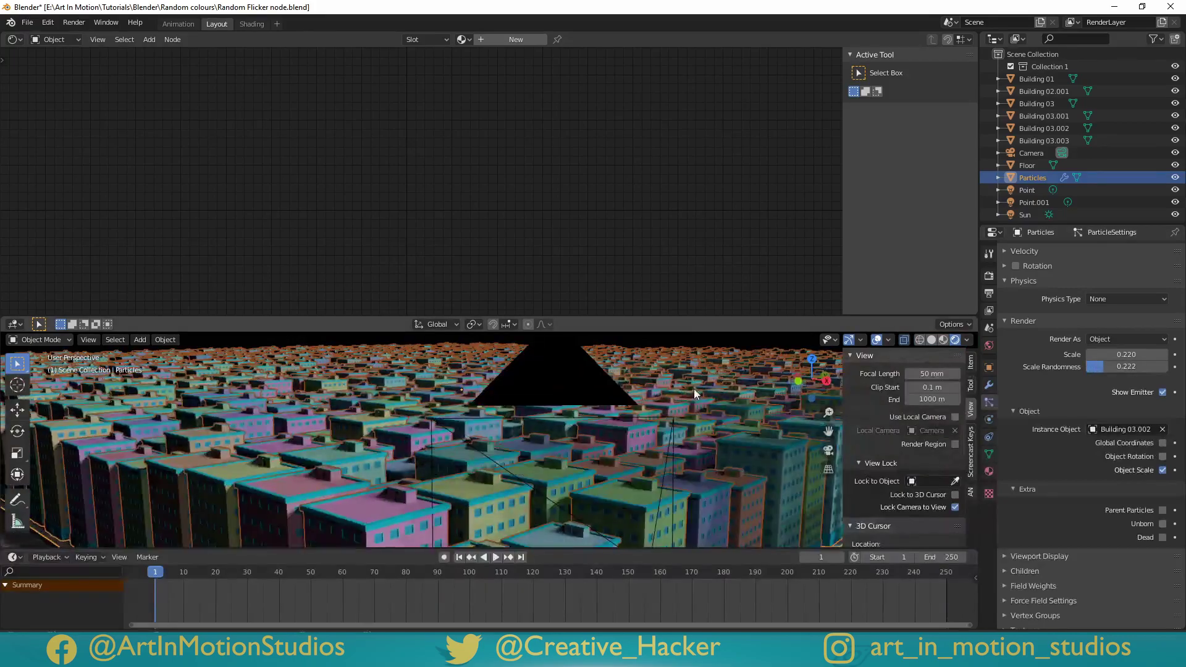
scroll(689, 398, down, 5)
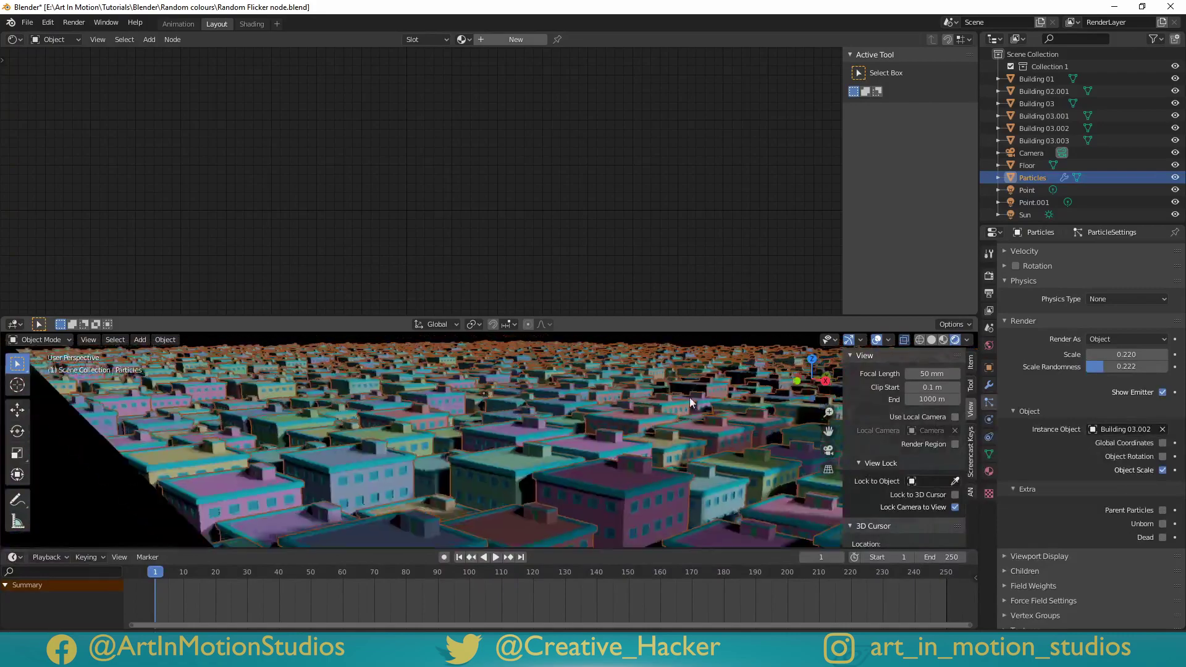
mouse_move(684, 398)
shift+middle_down()
mouse_move(618, 450)
mouse_move(672, 412)
shift+middle_up()
scroll(620, 454, down, 8)
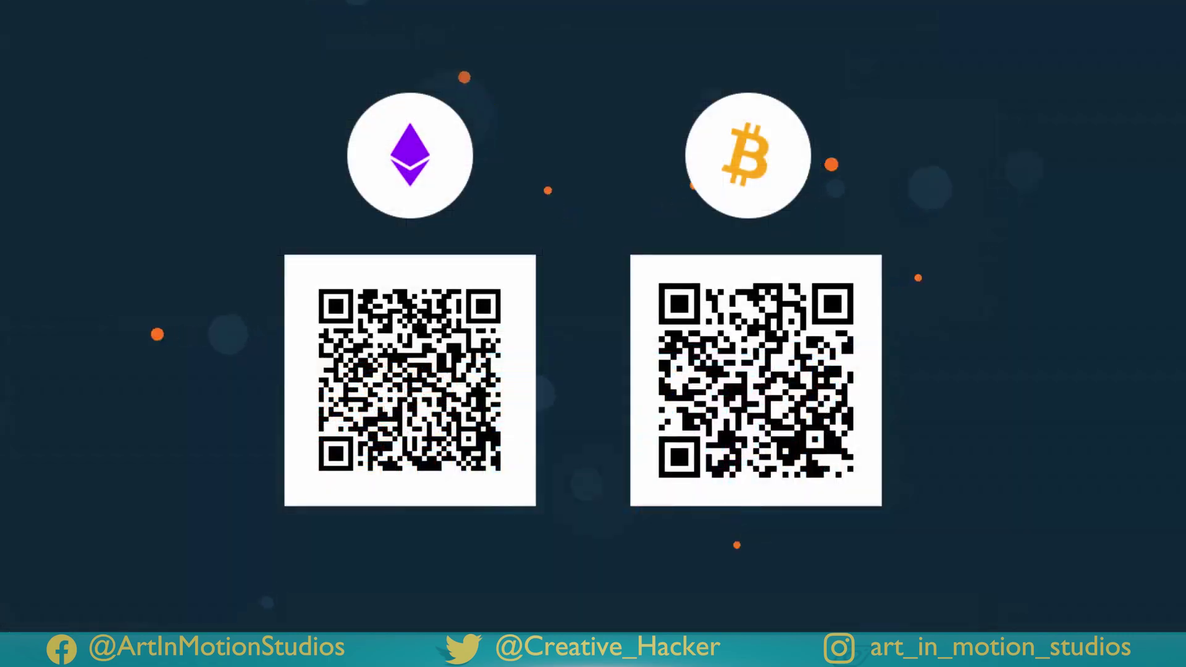